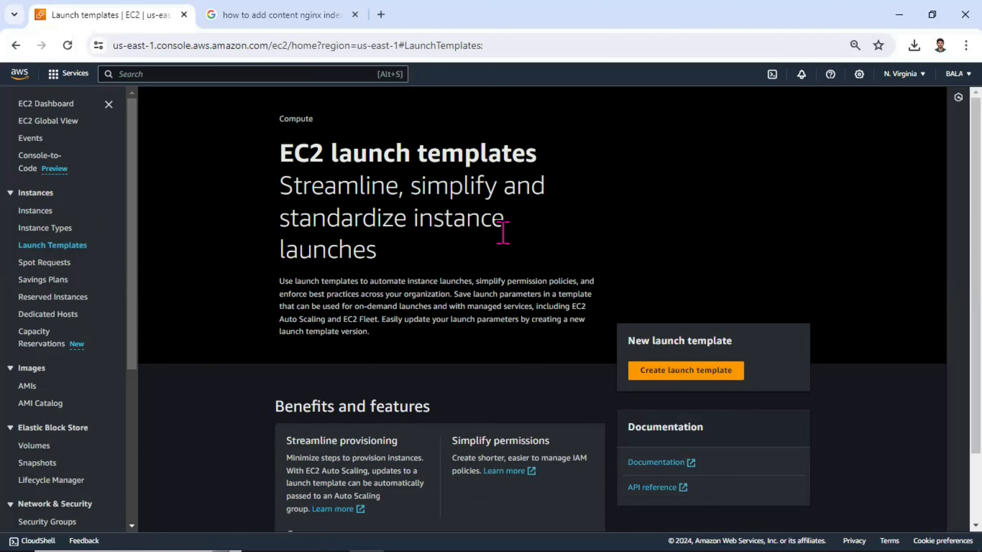
# Start creating a new EC2 launch template.
pyautogui.moveTo(383, 222); pyautogui.dragTo(503, 233)
pyautogui.scroll(-2, 479, 238)
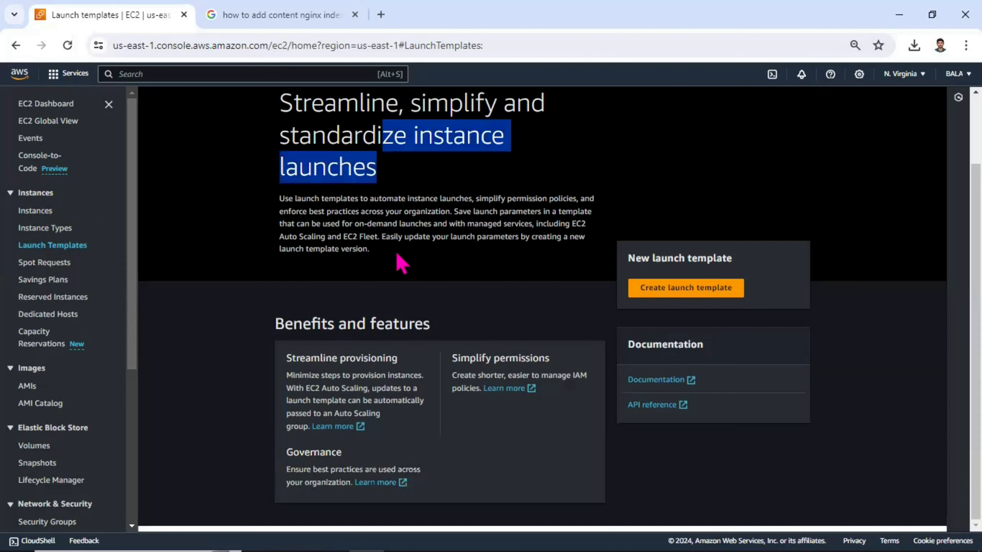
pyautogui.scroll(2, 402, 264)
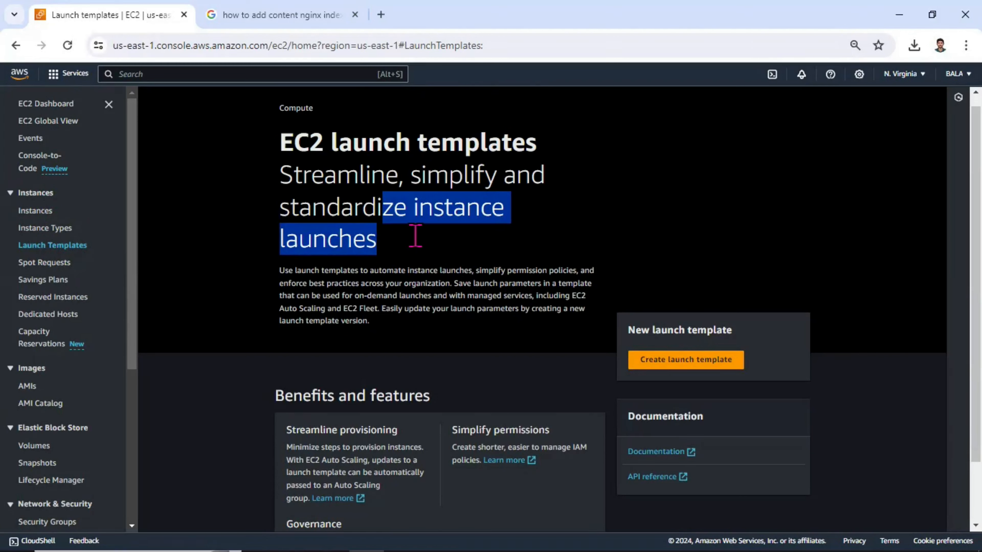
pyautogui.click(672, 367)
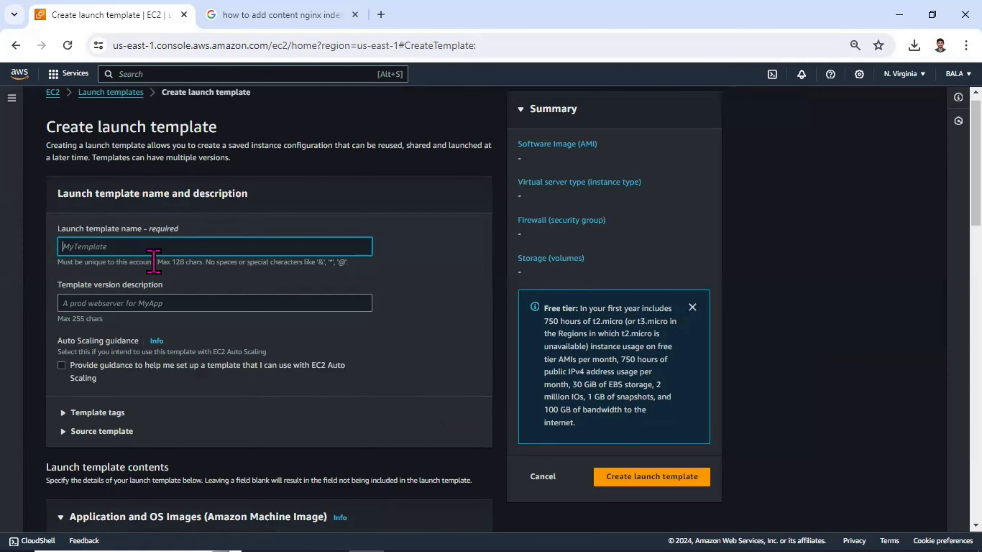
# Name the launch template Web_Server and set its version description to Amazon_Linux_Web_Server.
pyautogui.write('Web_Server')
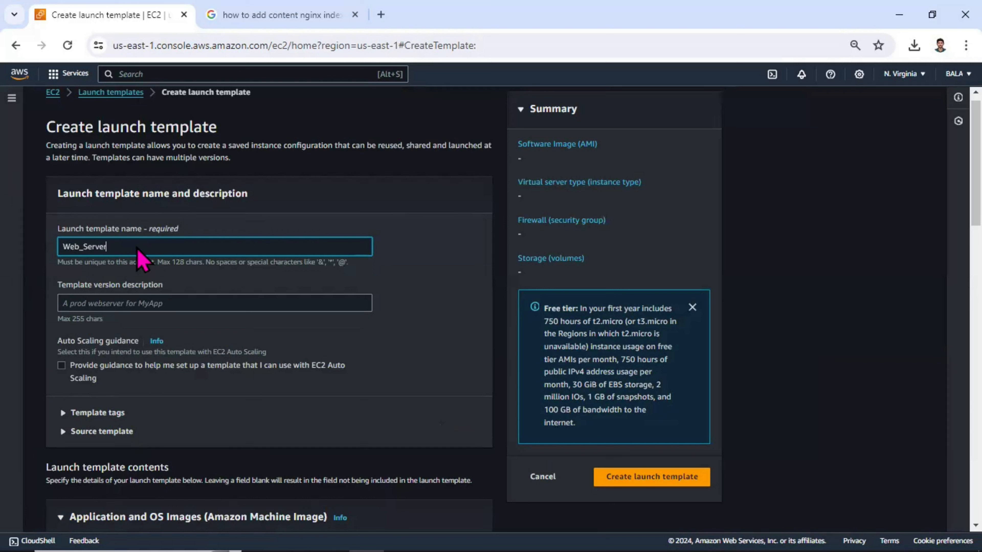
pyautogui.hotkey('ctrl', 'a')
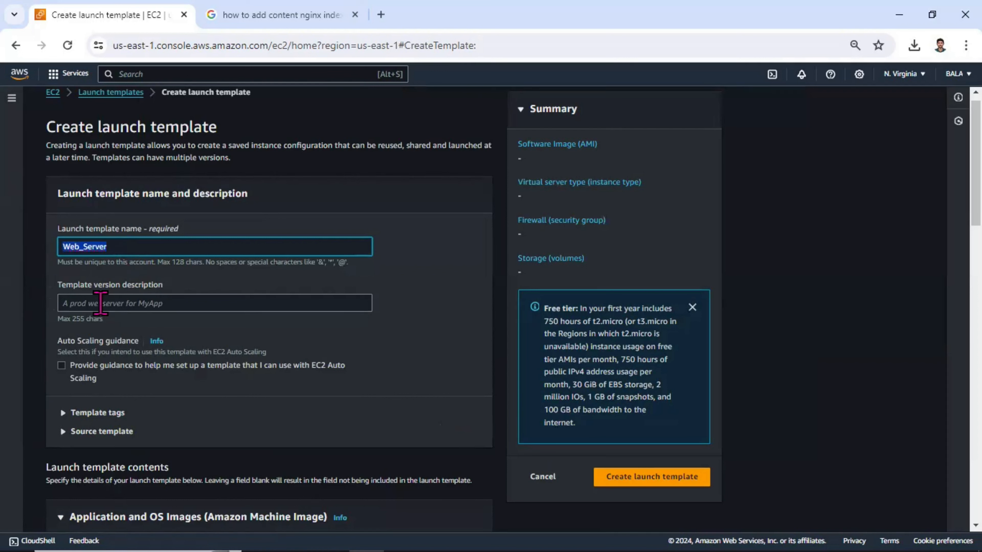
pyautogui.click(100, 303)
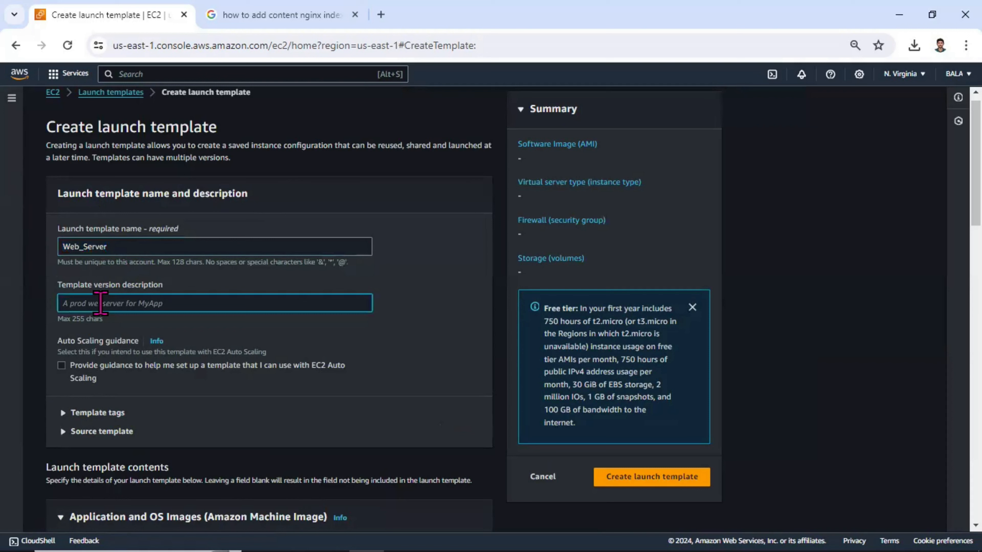
pyautogui.write('Amazon_linux_Web_Server')
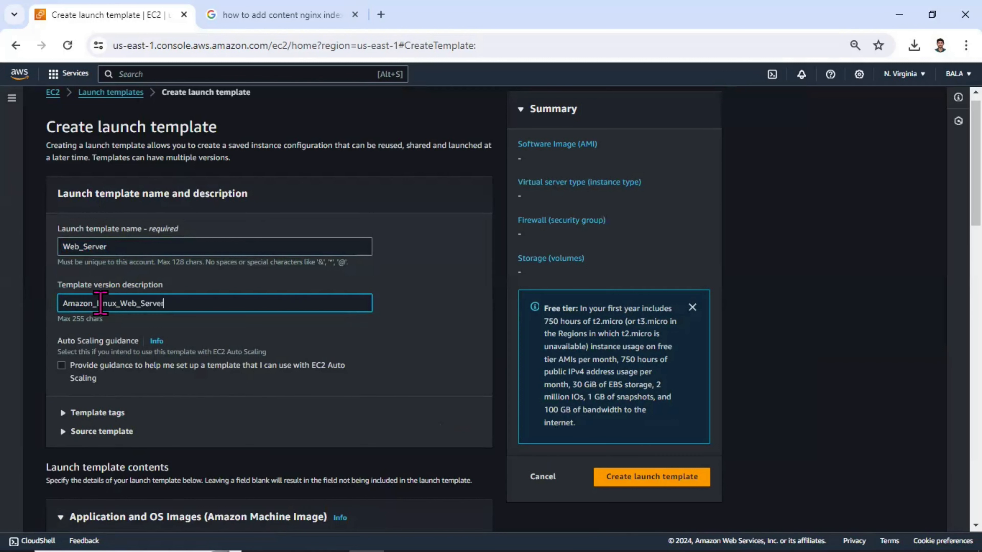
# Expand the template tags section to look at its options, and collapse it again.
pyautogui.scroll(-3, 105, 316)
pyautogui.scroll(-2, 73, 309)
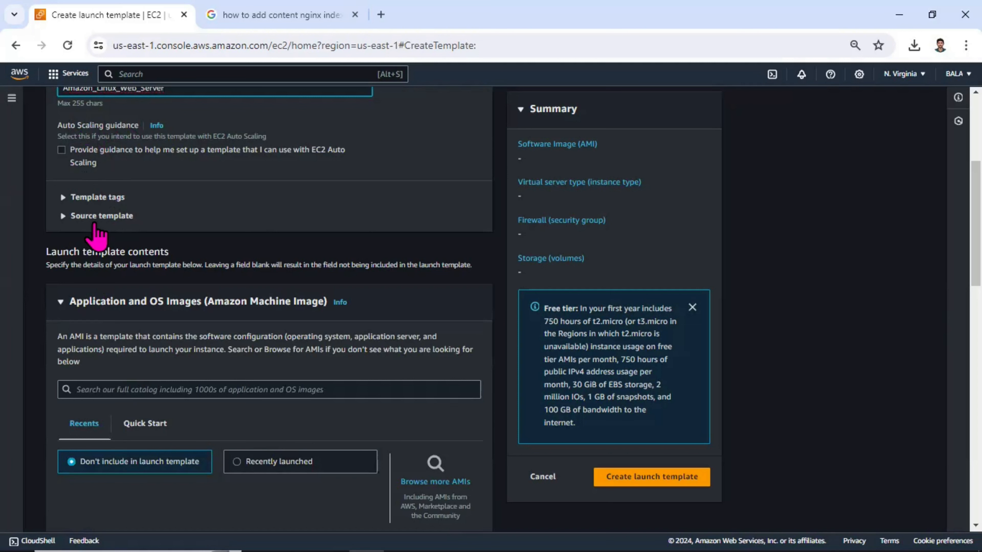
pyautogui.click(88, 196)
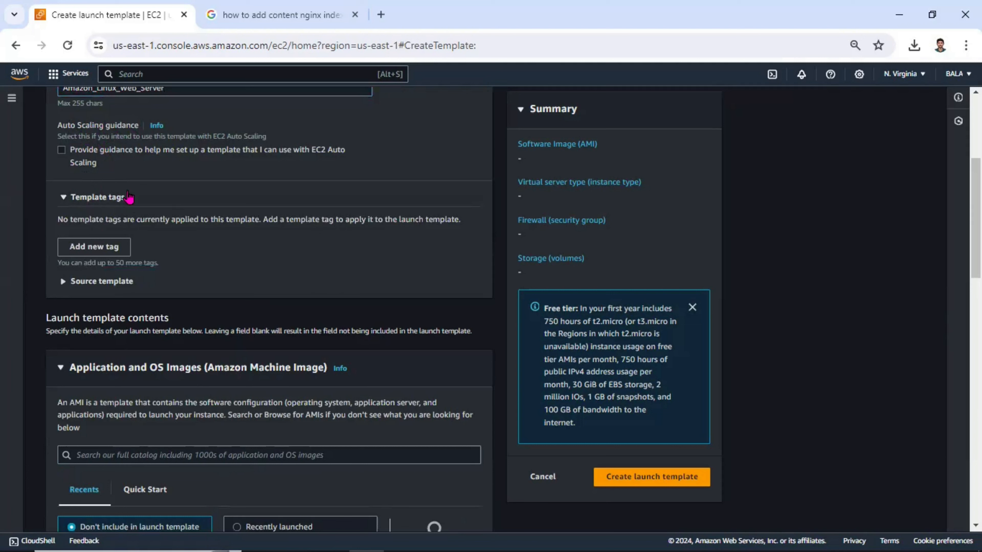
pyautogui.click(99, 198)
# Browse the full AMI catalog and select the Amazon Linux 2023 AMI as the template's machine image.
pyautogui.scroll(-1, 166, 263)
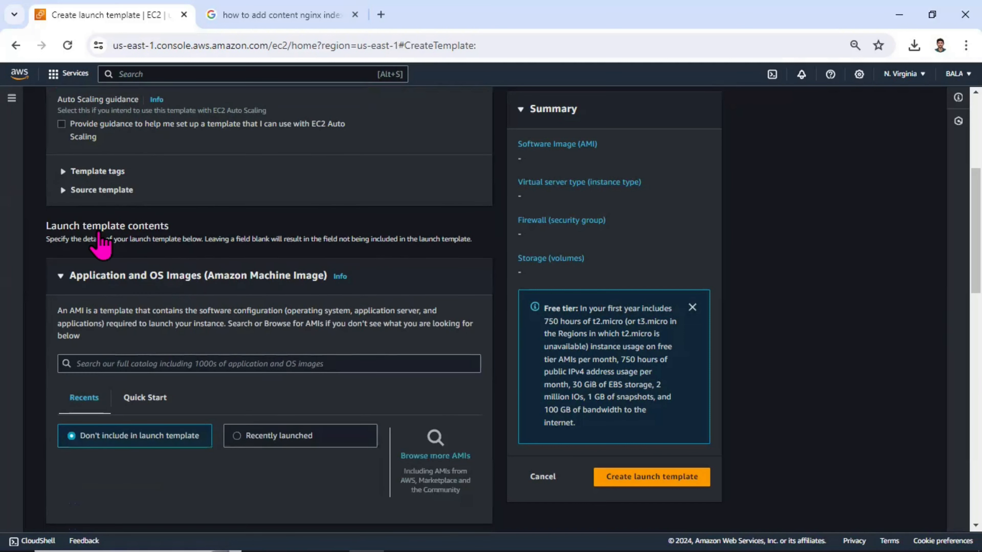
pyautogui.scroll(-1, 99, 237)
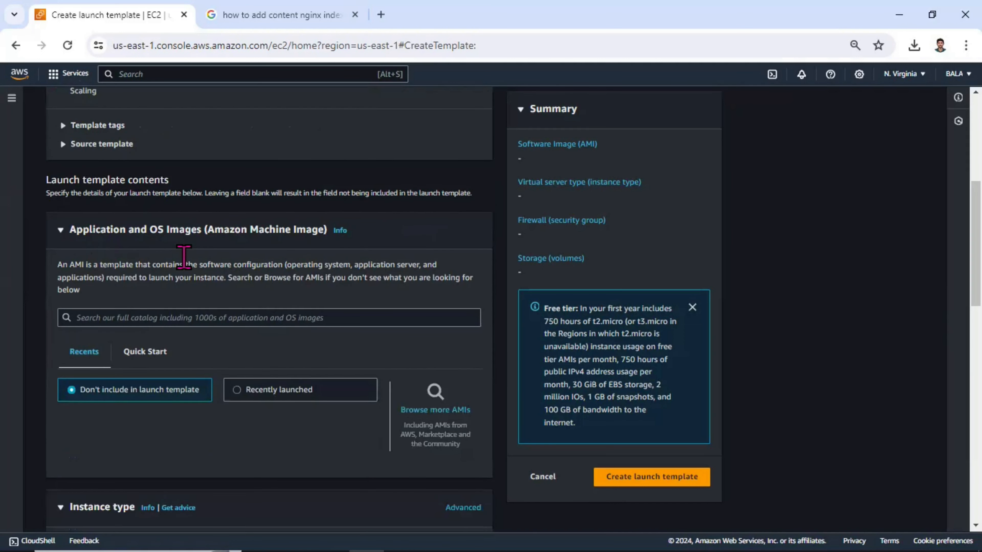
pyautogui.scroll(-2, 193, 269)
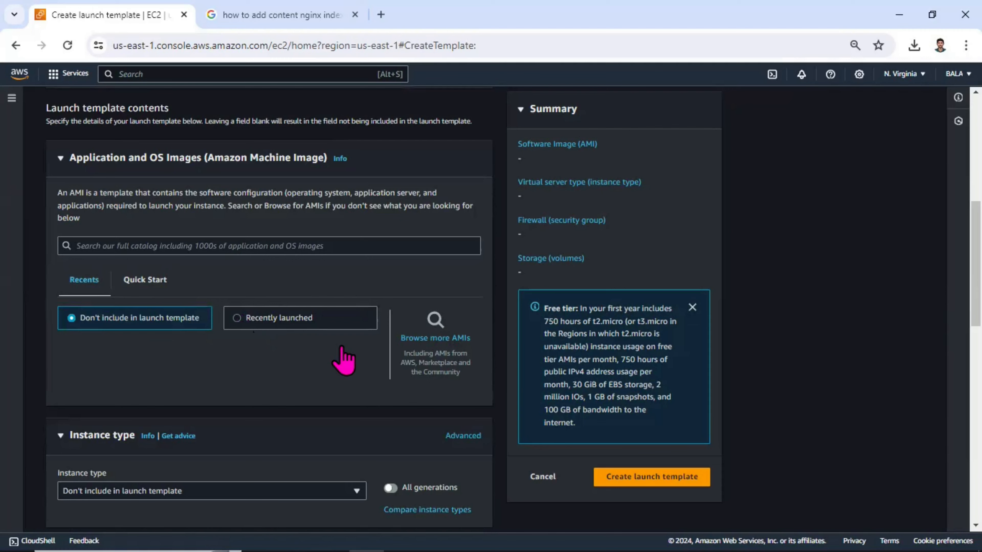
pyautogui.click(333, 340)
pyautogui.scroll(-2, 445, 277)
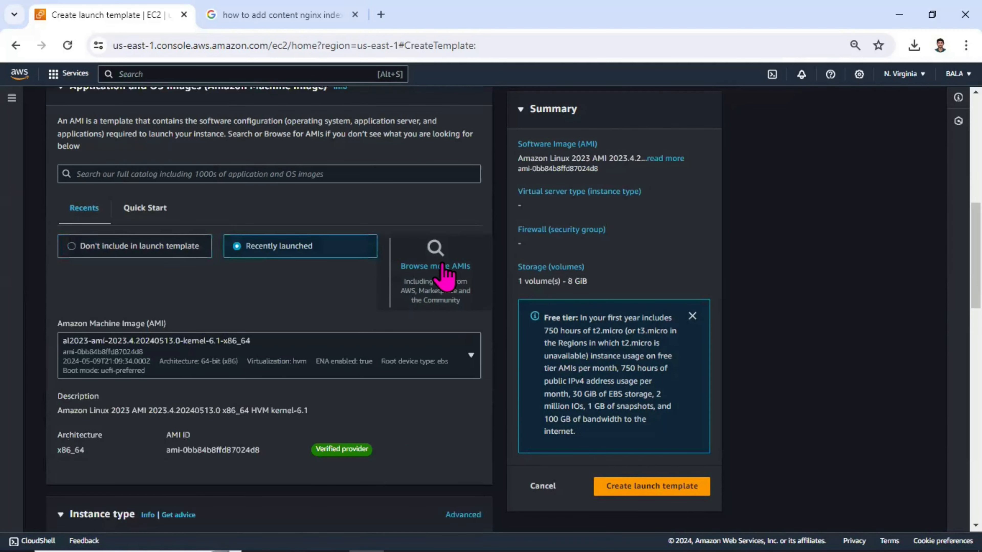
pyautogui.click(433, 266)
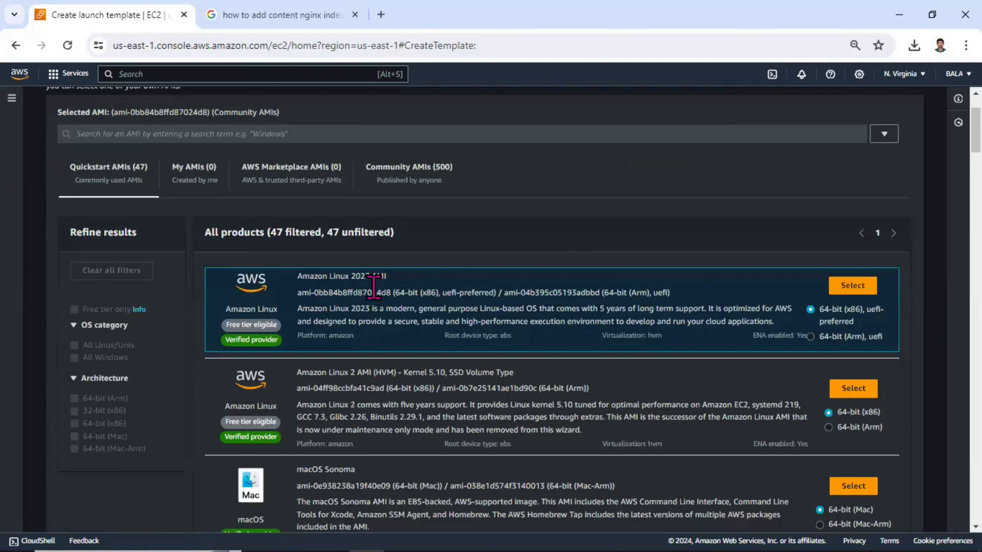
pyautogui.moveTo(296, 293); pyautogui.dragTo(303, 292)
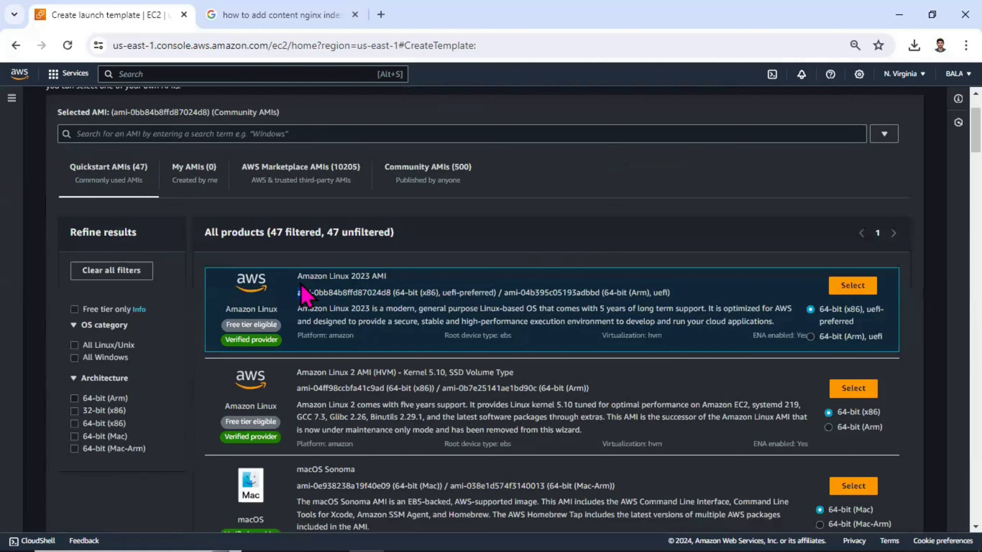
pyautogui.click(842, 286)
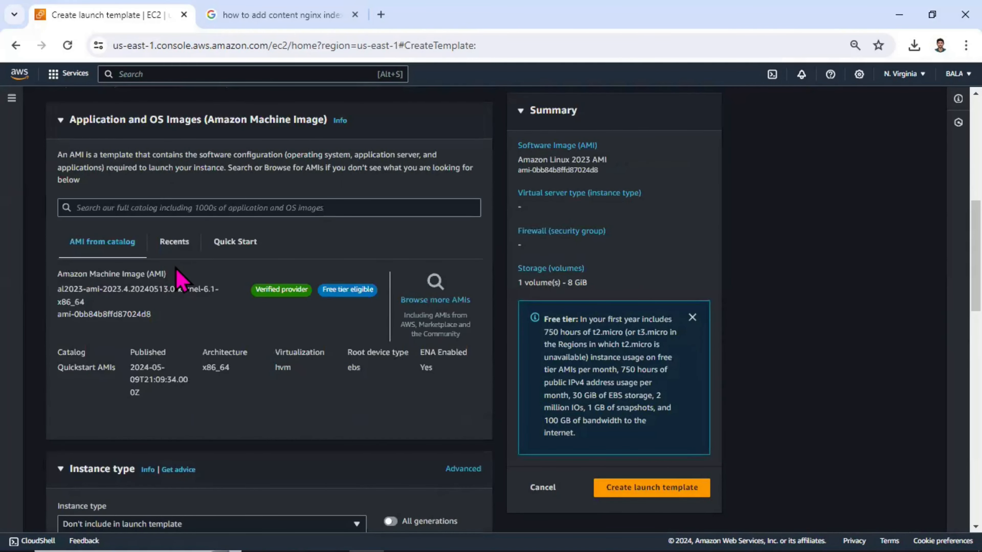
pyautogui.moveTo(177, 272); pyautogui.dragTo(104, 274)
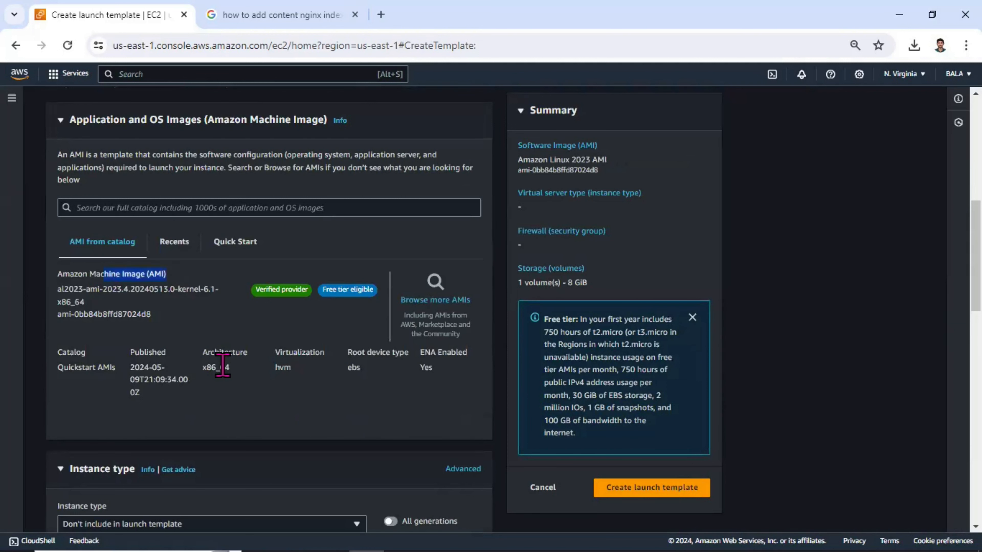
pyautogui.click(168, 290)
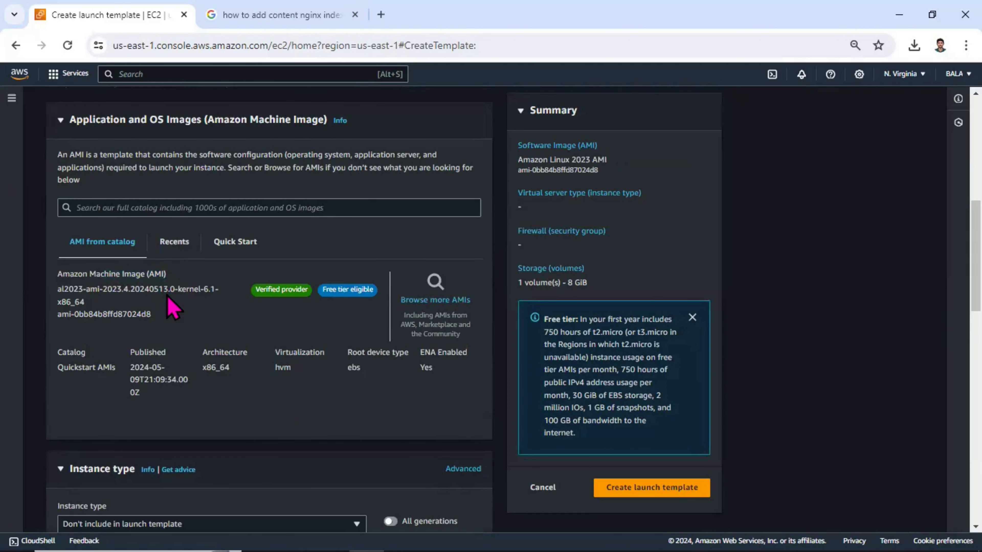
# Set the instance type to t2.micro and choose the linuxnew key pair for login.
pyautogui.scroll(-5, 168, 295)
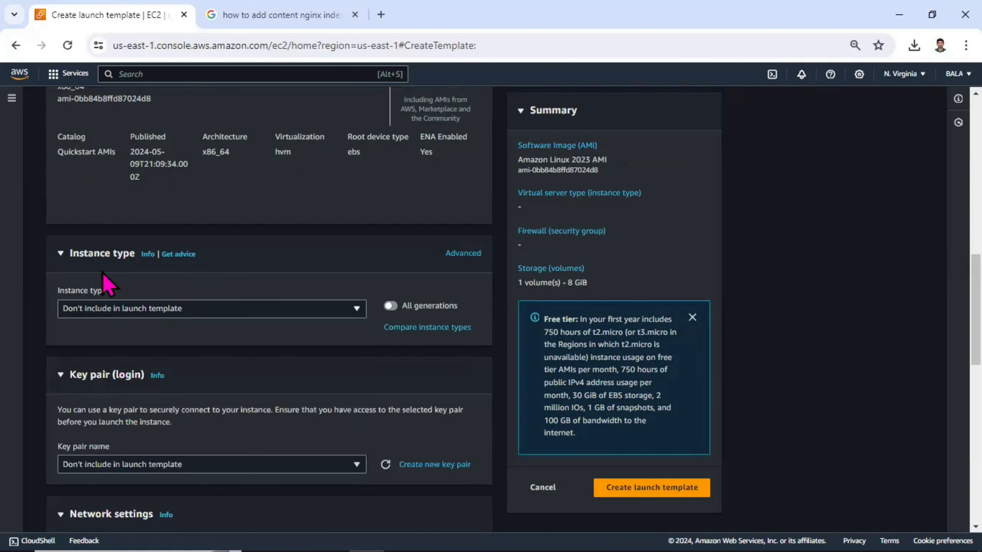
pyautogui.click(111, 308)
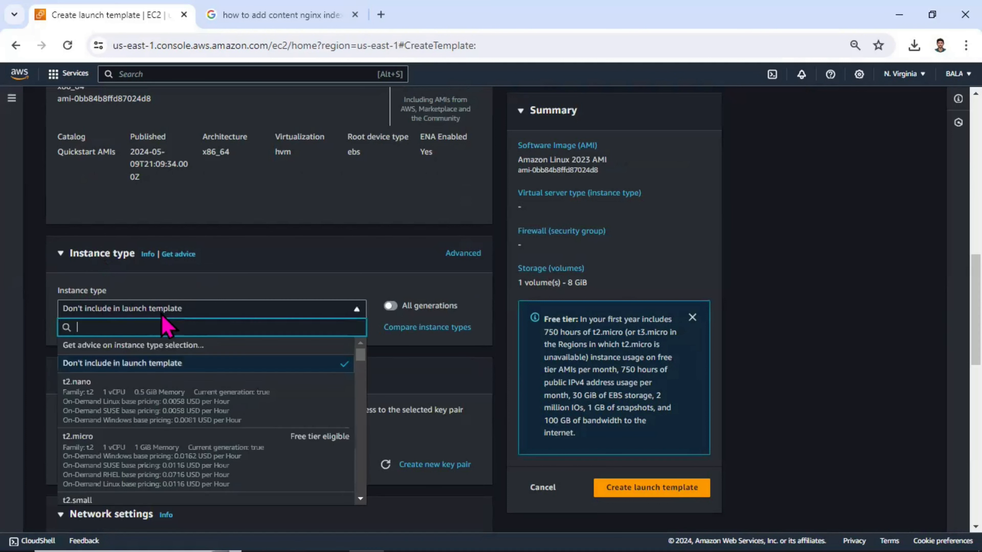
pyautogui.click(136, 454)
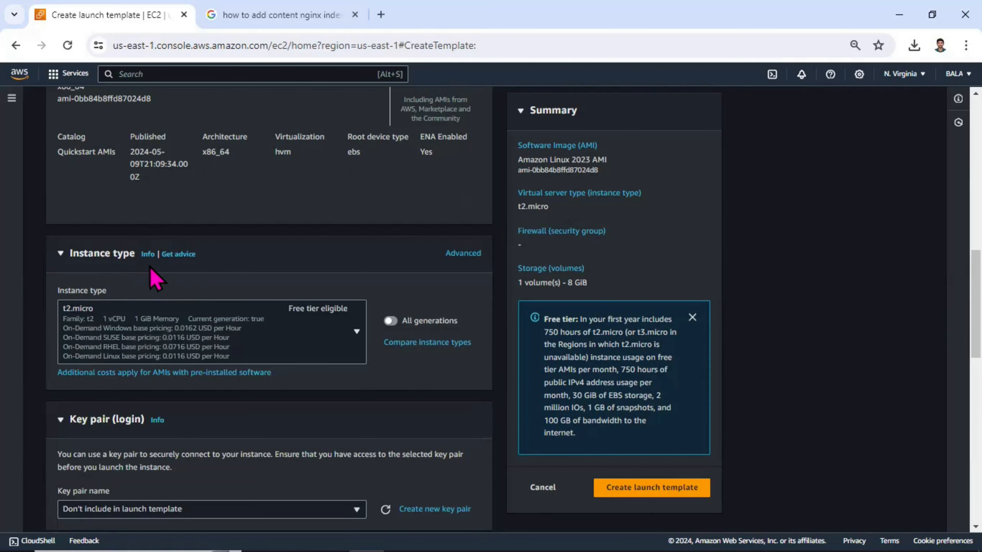
pyautogui.scroll(-5, 155, 276)
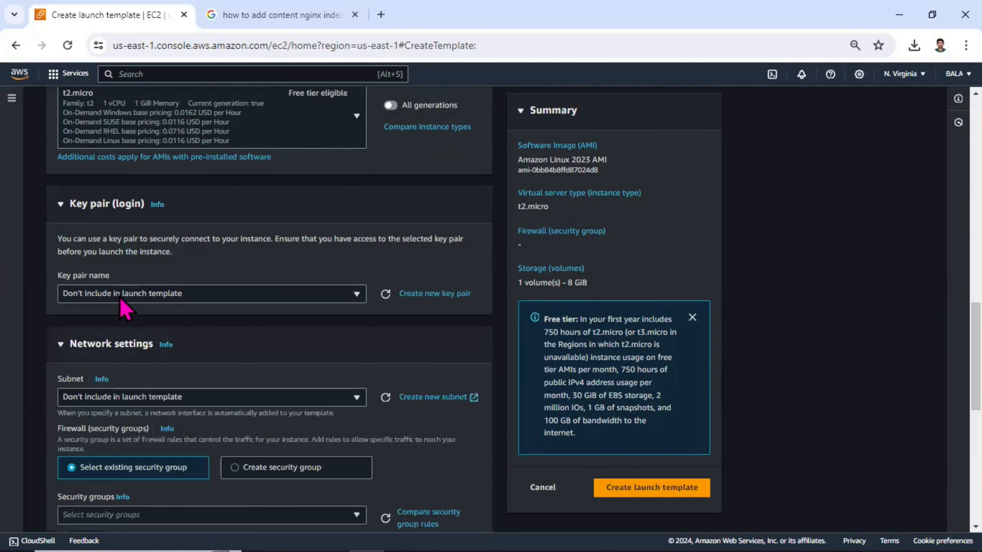
pyautogui.click(123, 297)
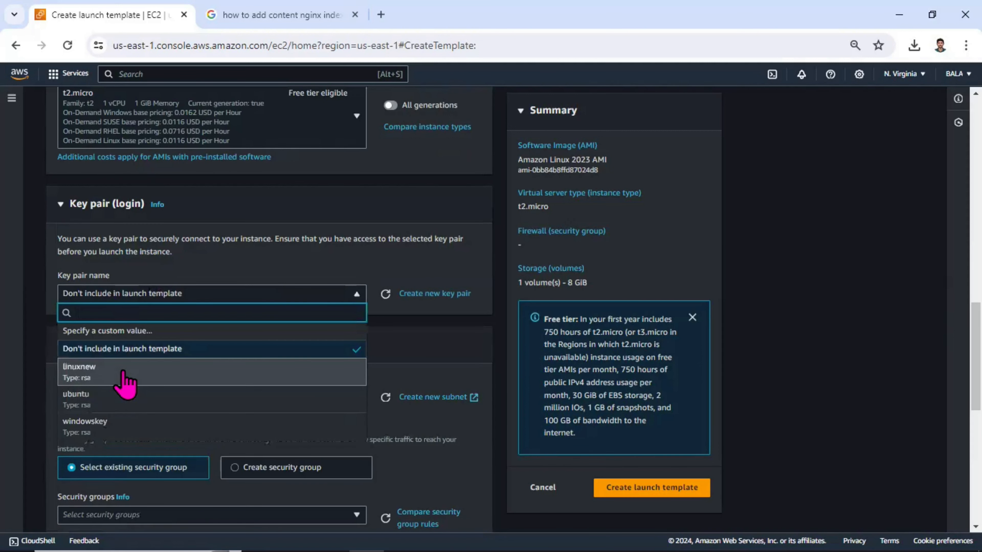
pyautogui.click(125, 381)
# Assign the existing security group sg_ssh_http_lab in the template's network settings.
pyautogui.scroll(-3, 146, 317)
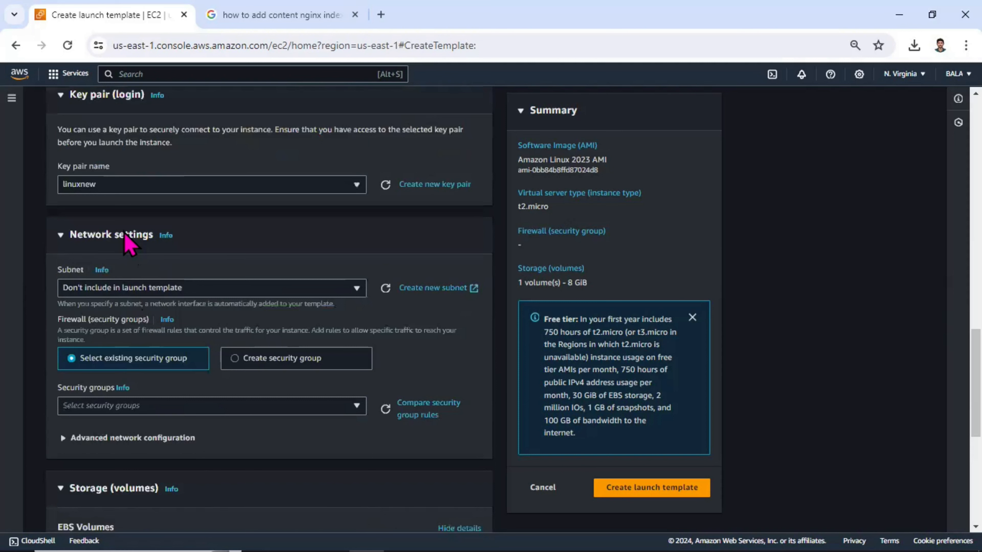
pyautogui.scroll(-1, 129, 243)
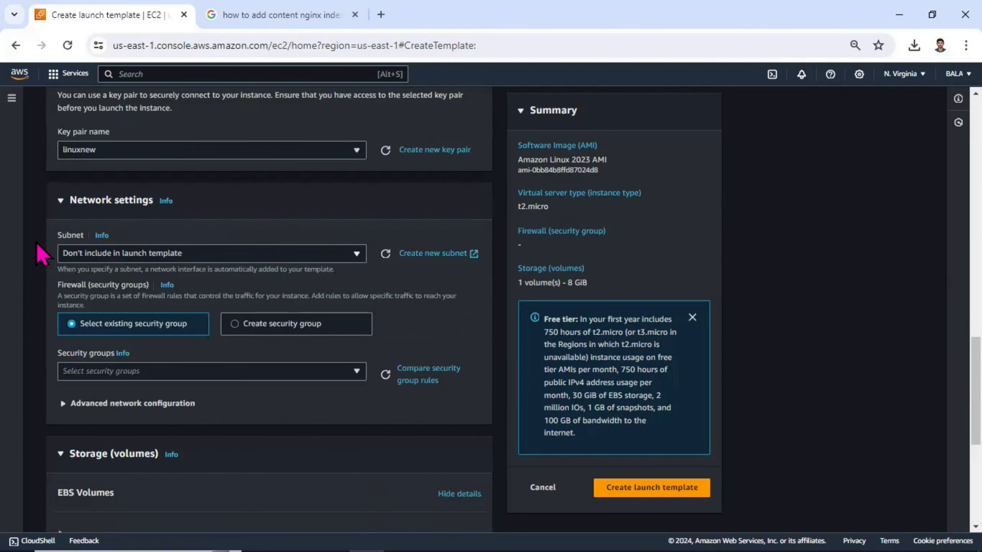
pyautogui.click(146, 370)
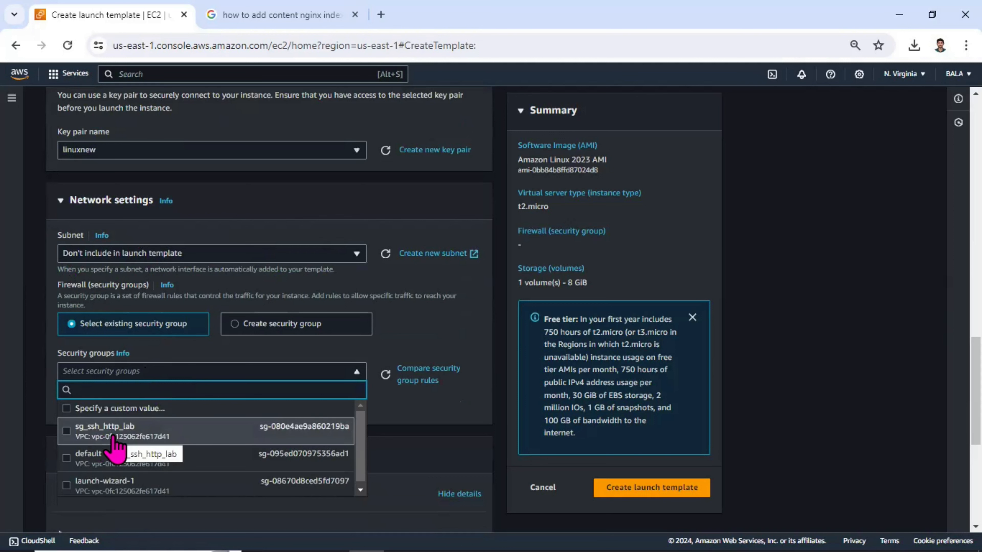
pyautogui.click(114, 431)
# Add a second EBS volume with device name /dev/sdb and a size of 2 GiB, and collapse its details.
pyautogui.scroll(-3, 112, 426)
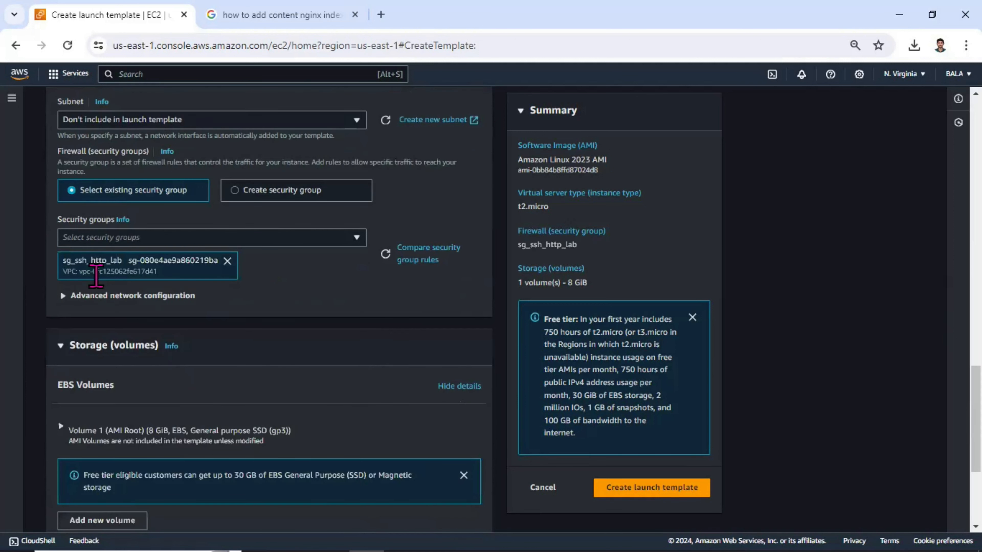
pyautogui.scroll(-2, 102, 288)
pyautogui.scroll(-2, 99, 267)
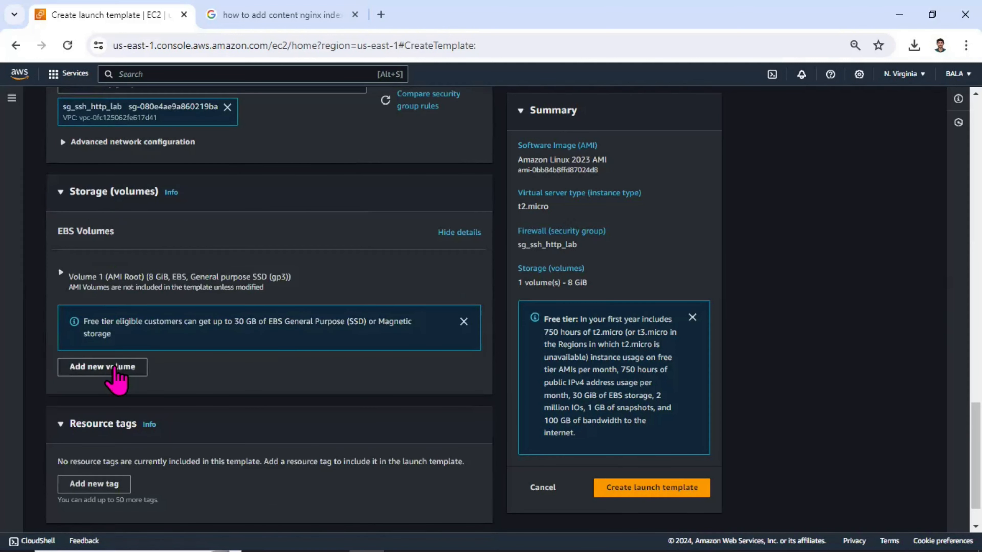
pyautogui.click(115, 370)
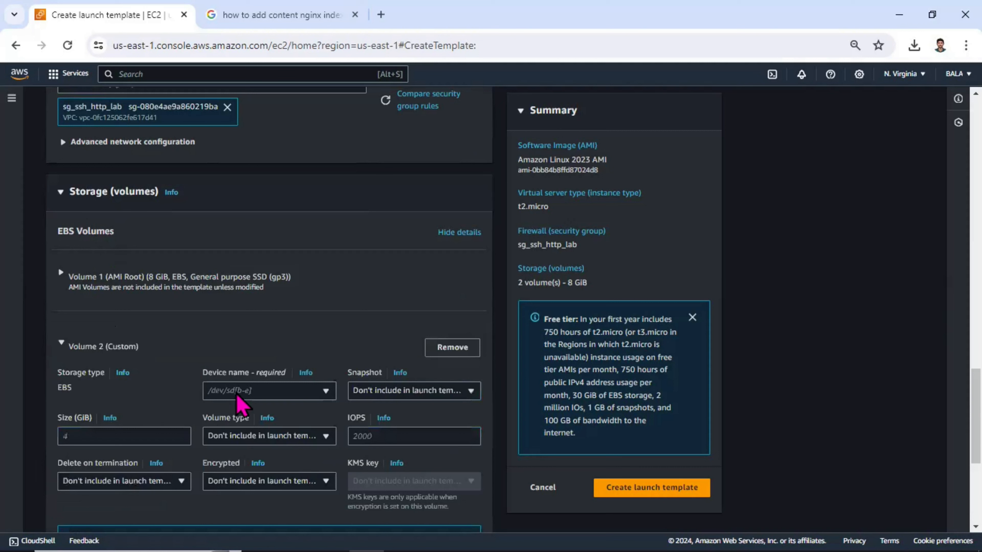
pyautogui.click(241, 403)
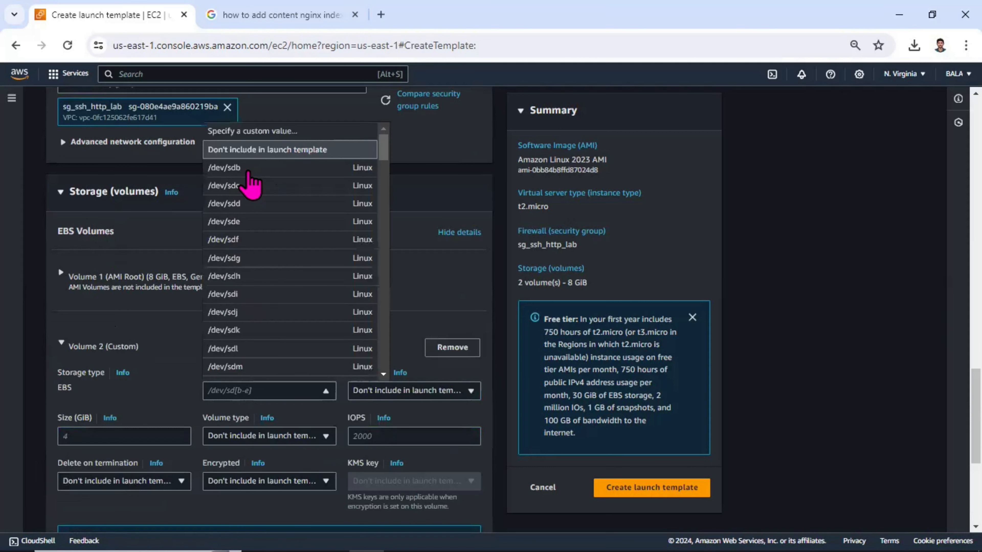
pyautogui.click(249, 173)
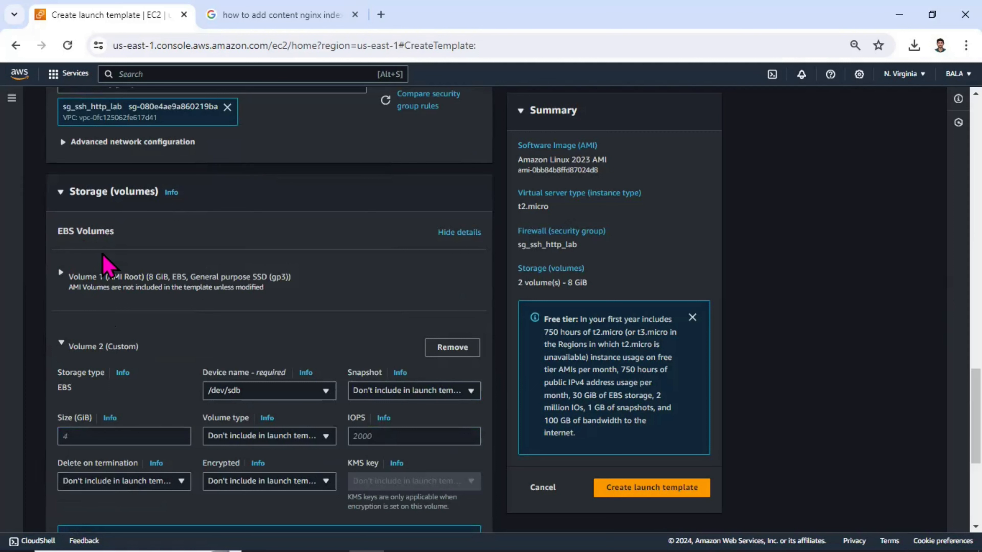
pyautogui.scroll(-2, 121, 365)
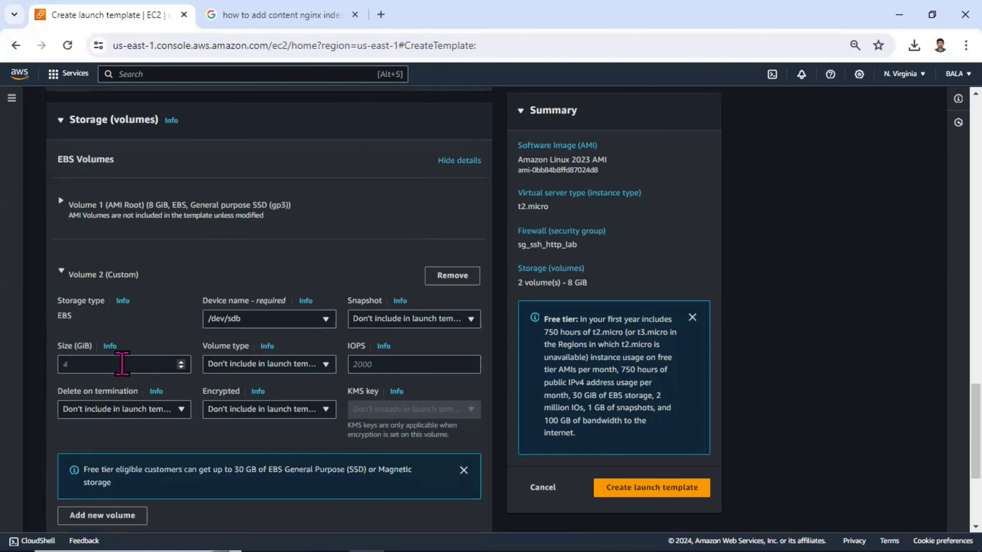
pyautogui.click(122, 363)
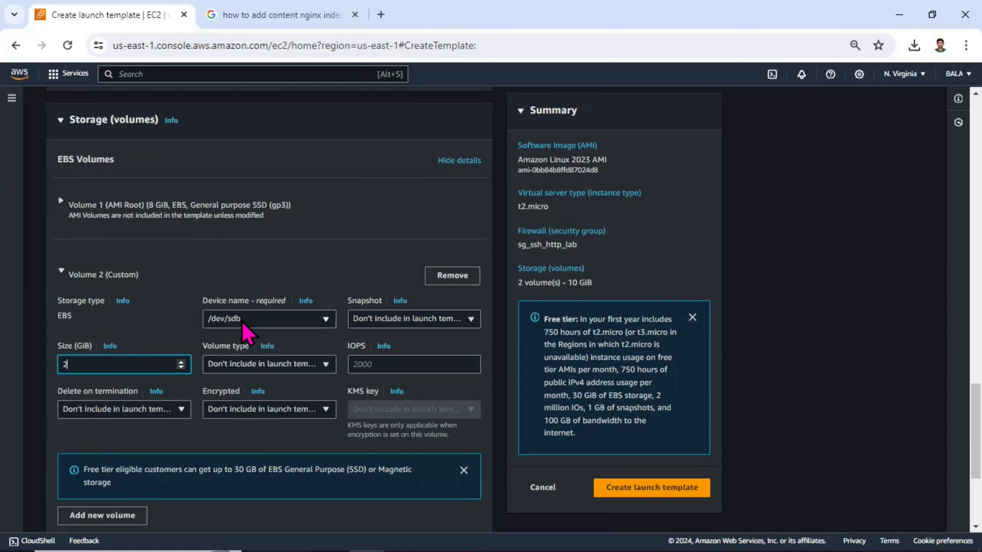
pyautogui.scroll(-5, 92, 245)
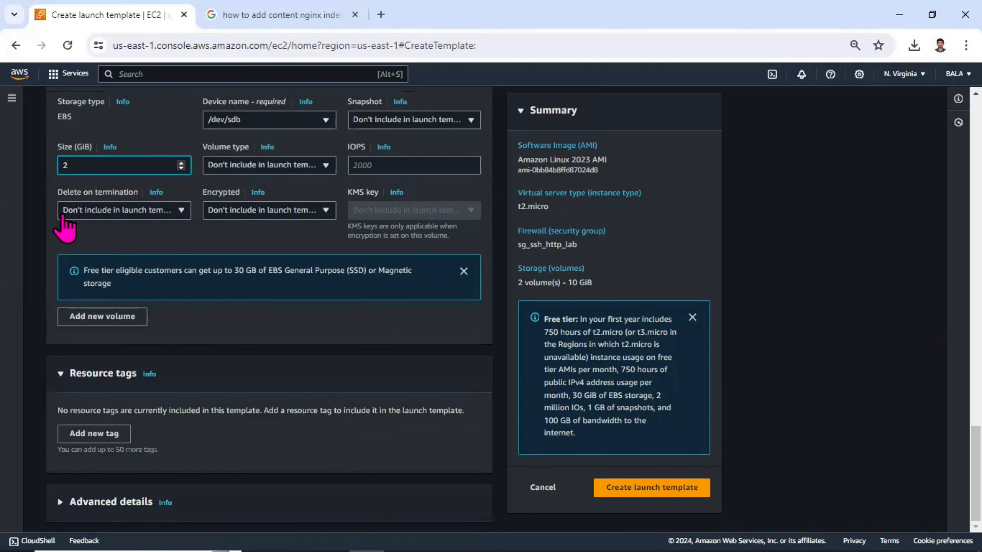
pyautogui.scroll(4, 62, 226)
pyautogui.click(170, 272)
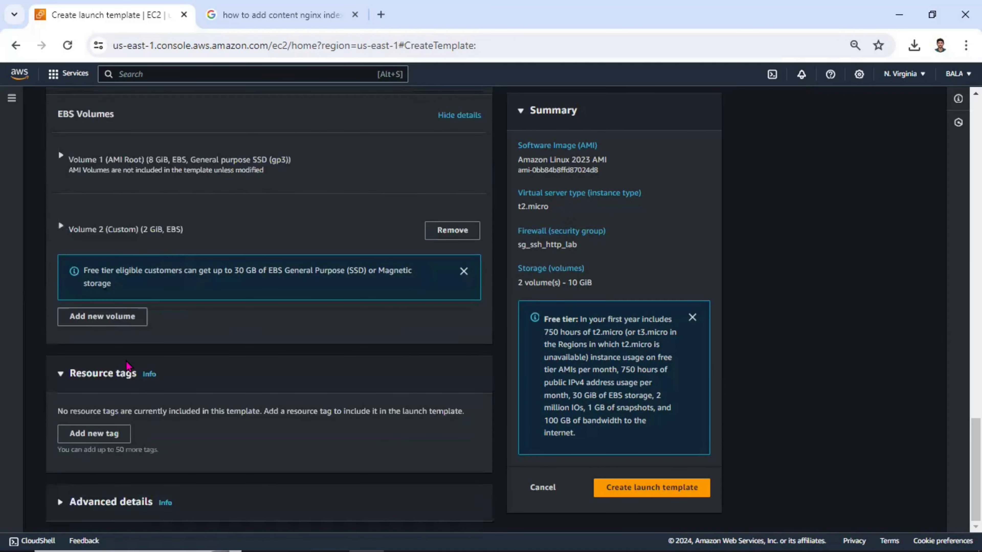
# Copy the Amazon Linux httpd install script from the Notepad file into the User data field of the template's advanced details.
pyautogui.click(88, 502)
pyautogui.scroll(-1, 212, 416)
pyautogui.scroll(-4, 212, 410)
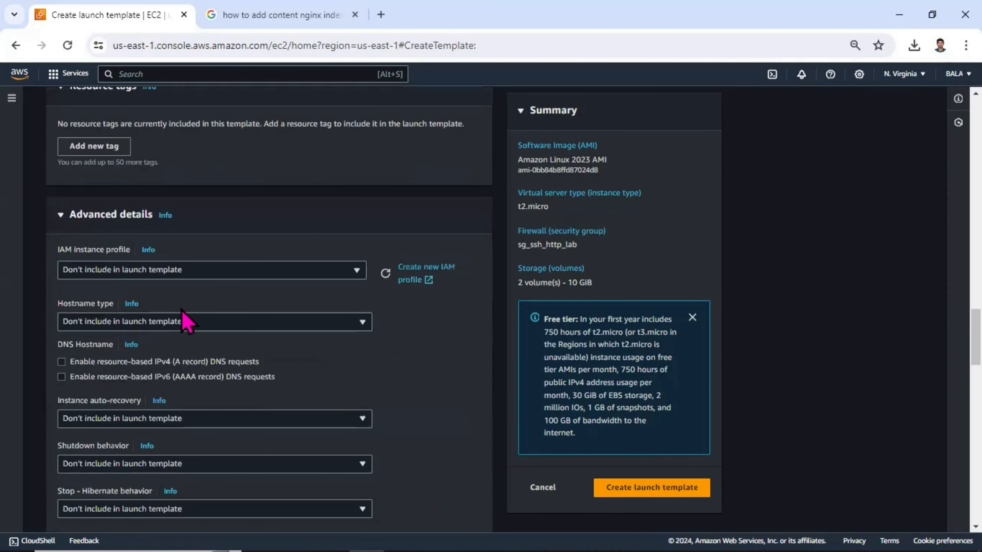
pyautogui.scroll(-7, 184, 321)
pyautogui.scroll(-10, 185, 321)
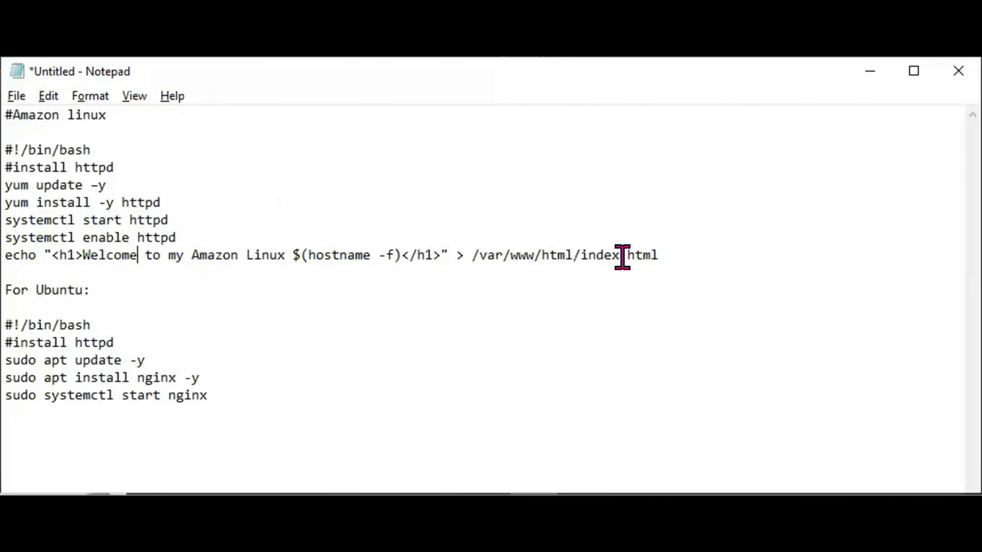
pyautogui.moveTo(655, 251); pyautogui.dragTo(4, 167)
pyautogui.hotkey('shift', 'Up')
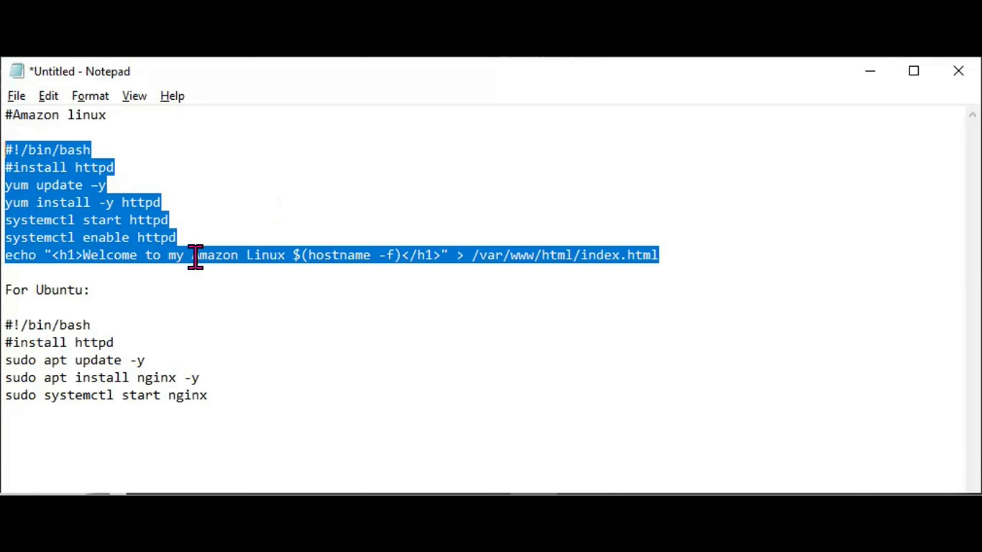
pyautogui.click(297, 514)
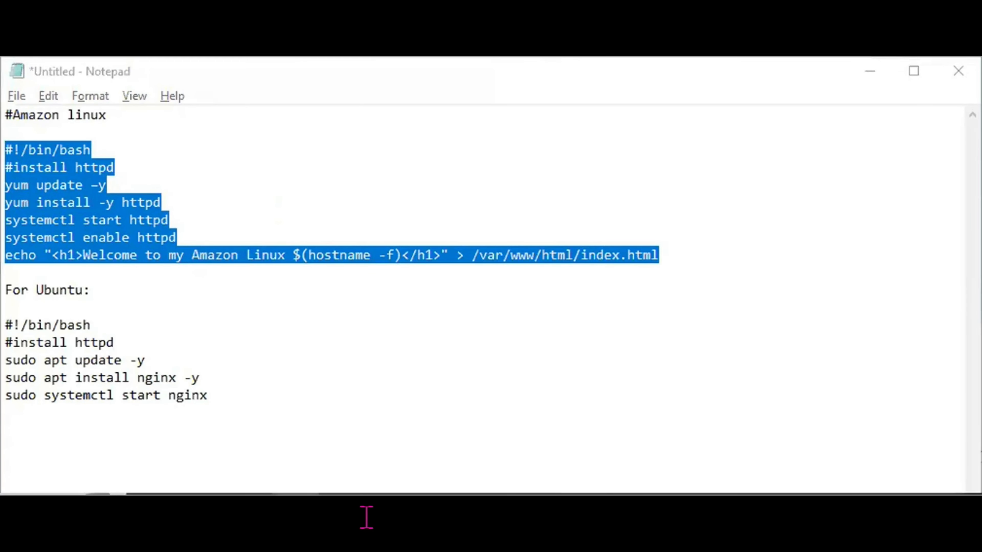
pyautogui.click(367, 517)
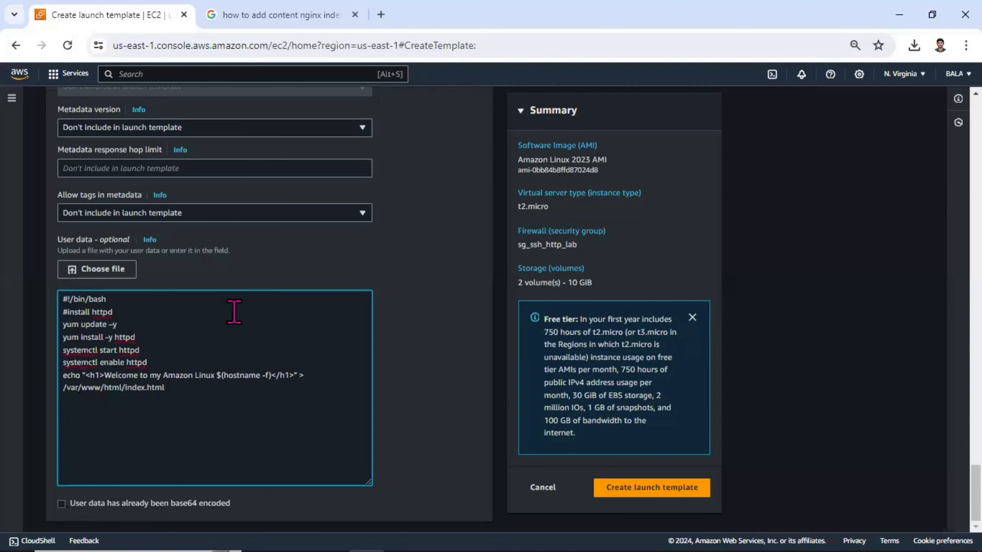
# Review the template's AMI, instance type, key pair, network and storage settings before creating it.
pyautogui.scroll(7, 234, 313)
pyautogui.scroll(15, 241, 326)
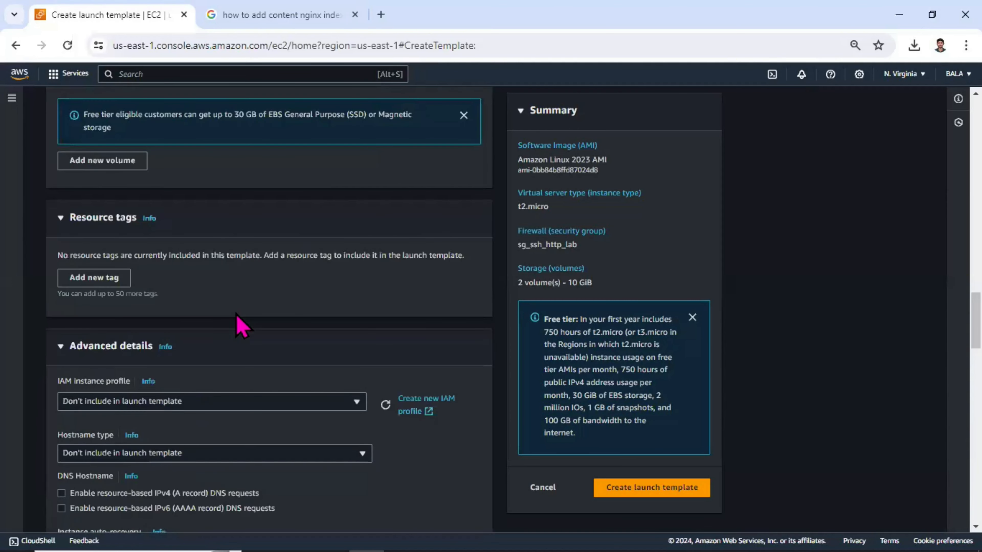
pyautogui.scroll(15, 238, 325)
pyautogui.scroll(9, 234, 309)
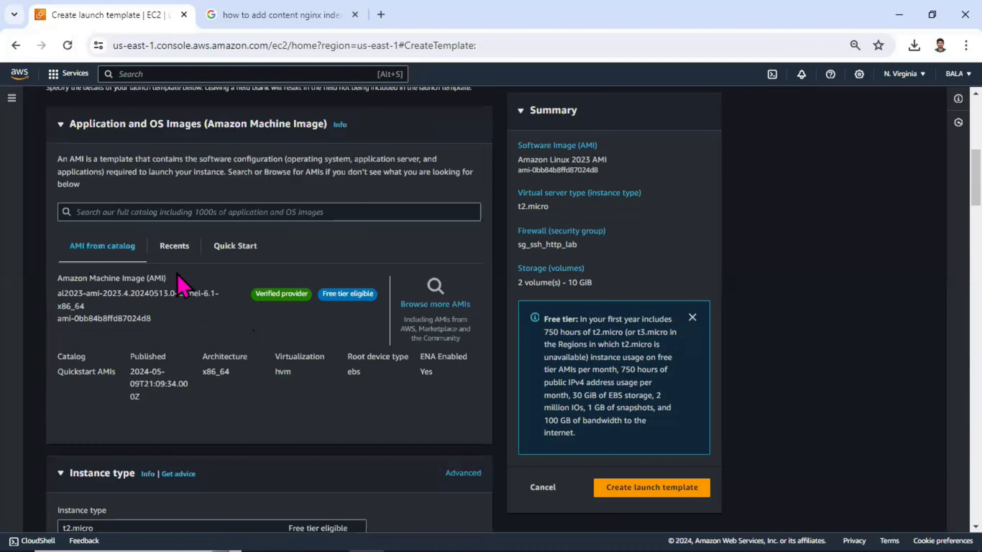
pyautogui.scroll(-4, 120, 292)
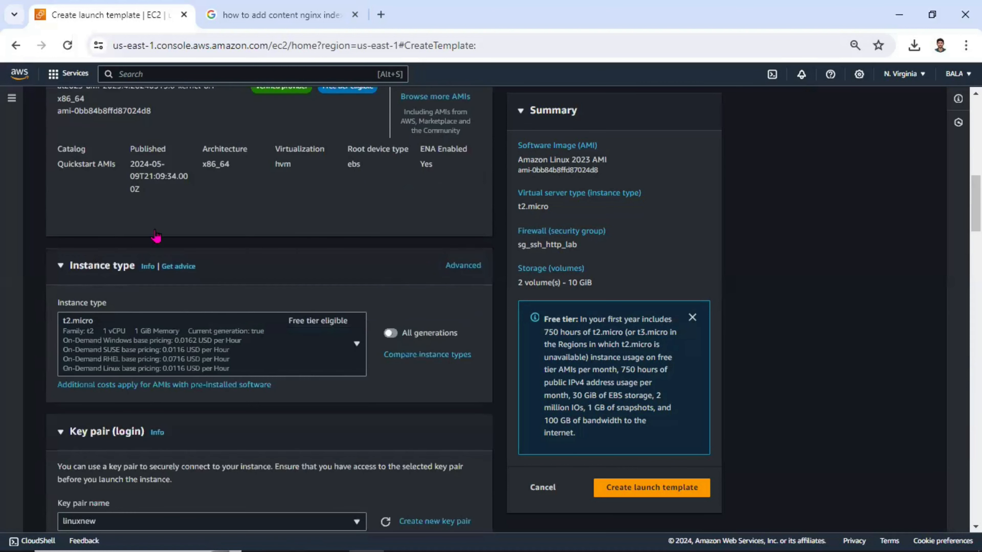
pyautogui.scroll(-3, 146, 236)
pyautogui.scroll(-3, 135, 235)
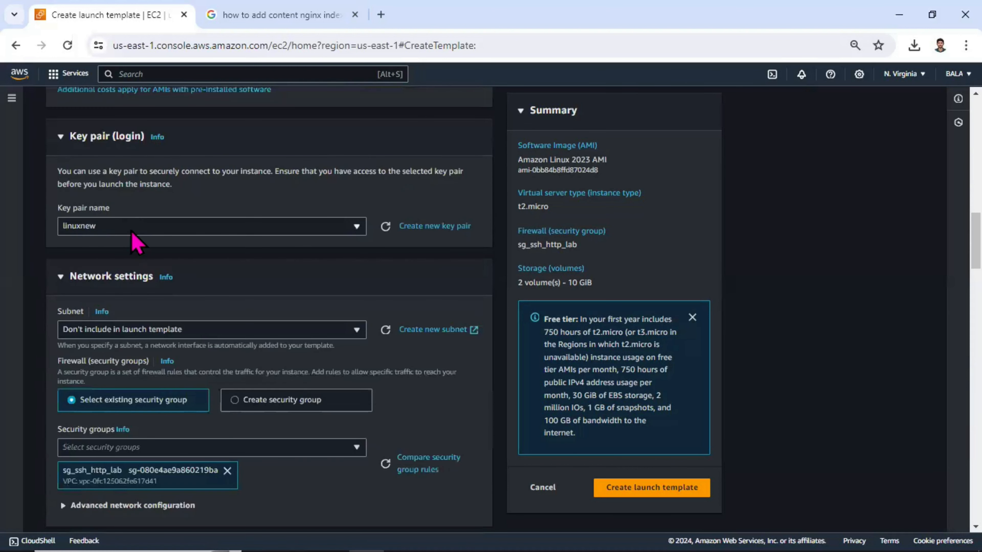
pyautogui.scroll(-3, 186, 325)
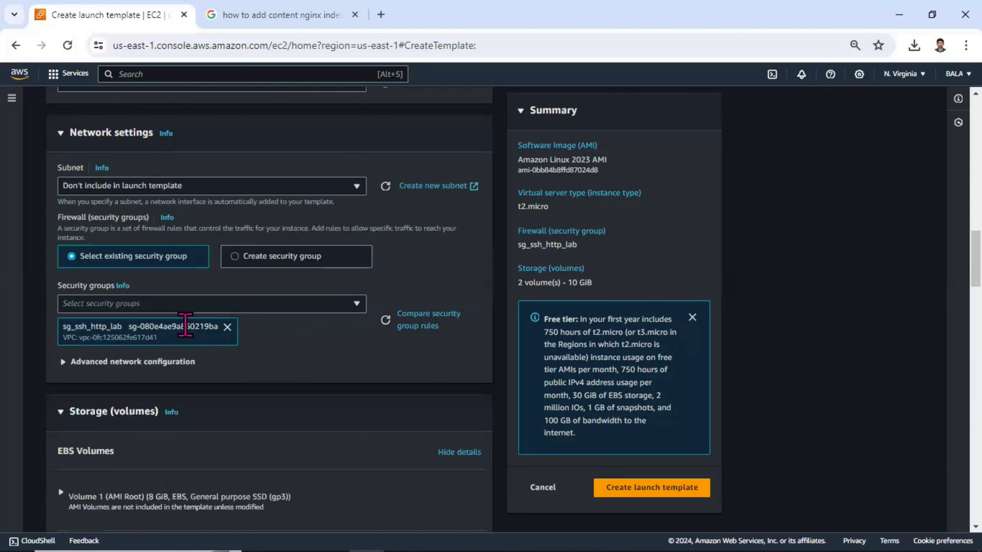
pyautogui.scroll(-10, 186, 325)
pyautogui.scroll(10, 329, 335)
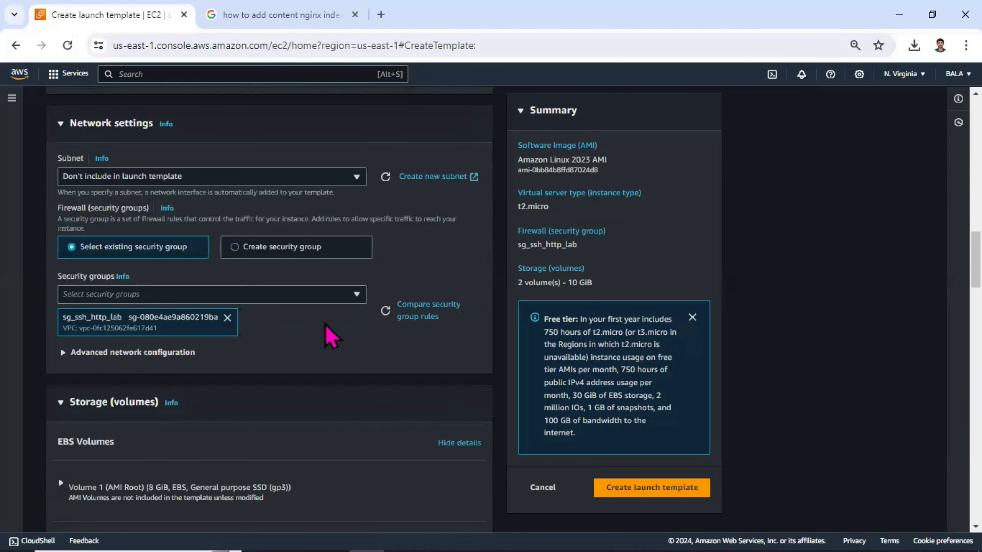
pyautogui.scroll(-14, 328, 334)
pyautogui.scroll(8, 267, 318)
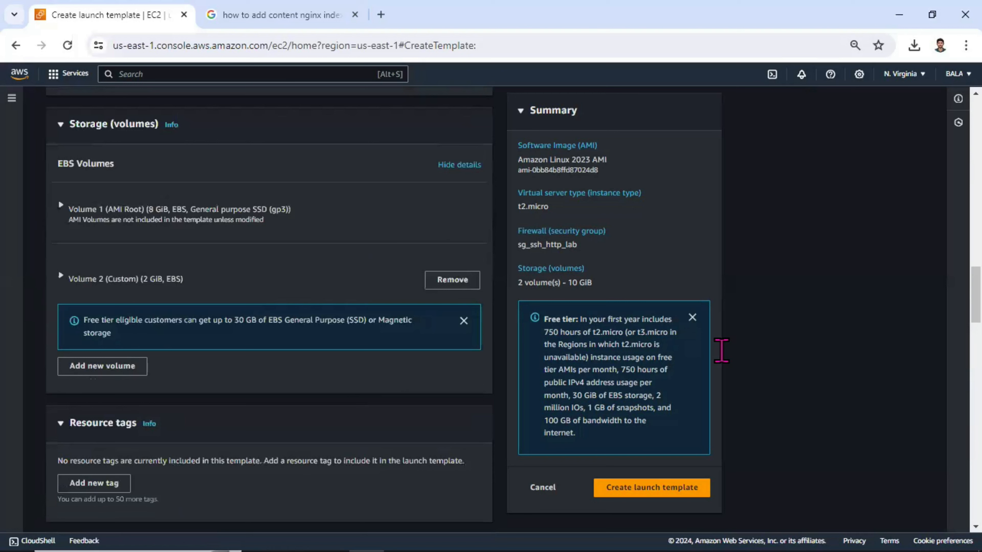
pyautogui.scroll(-2, 700, 444)
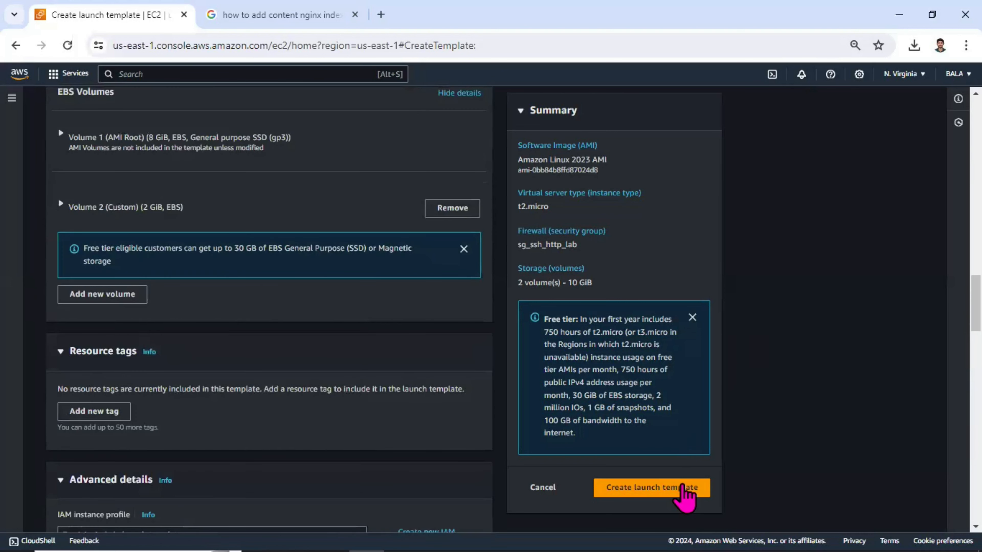
# Create the launch template and open the list of launch templates.
pyautogui.click(682, 489)
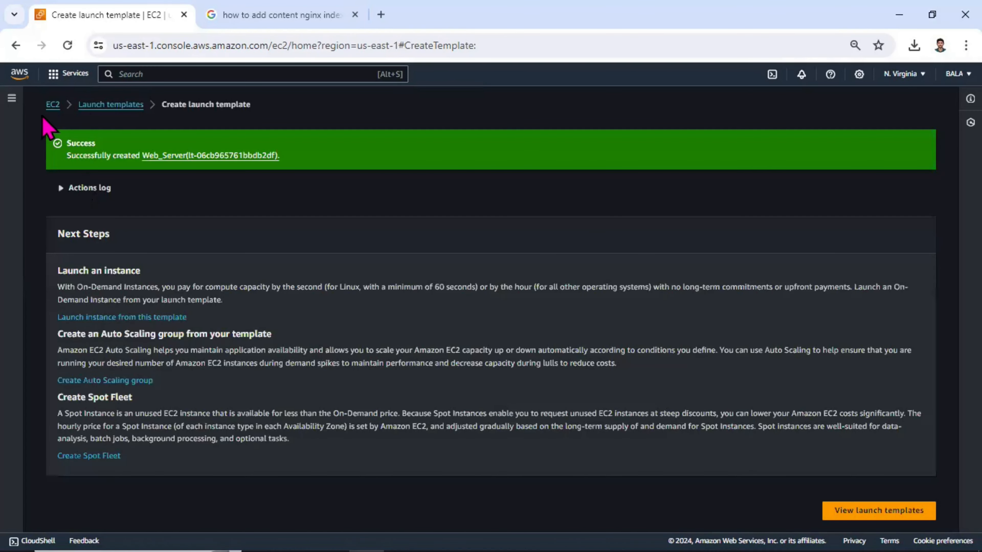
pyautogui.click(112, 105)
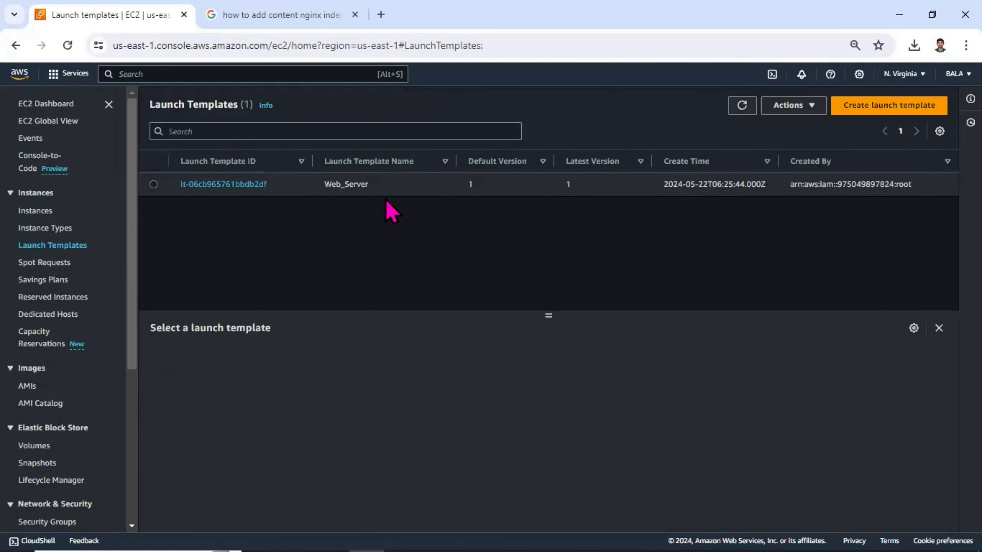
# Select the Web_Server template and examine its name, default version, details and versions.
pyautogui.click(379, 189)
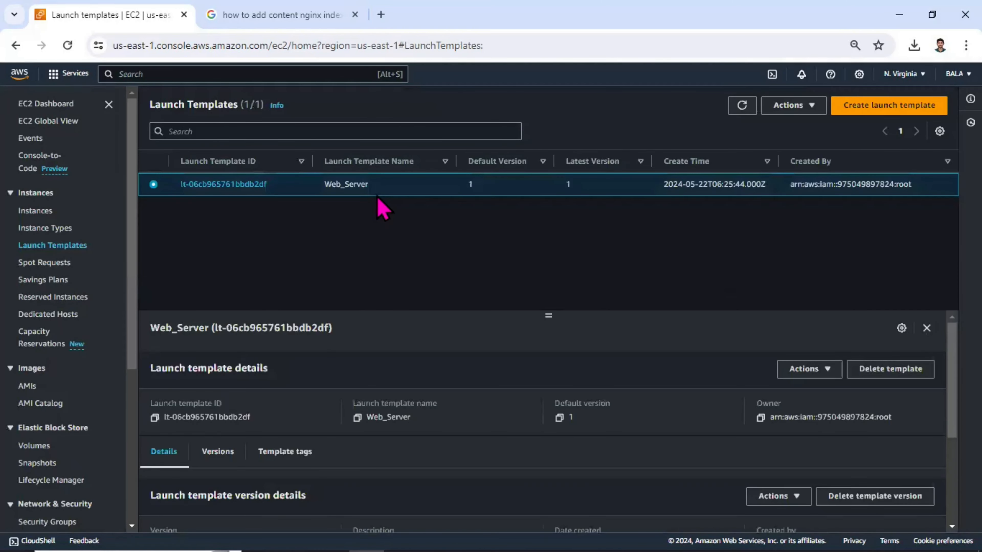
pyautogui.doubleClick(326, 185)
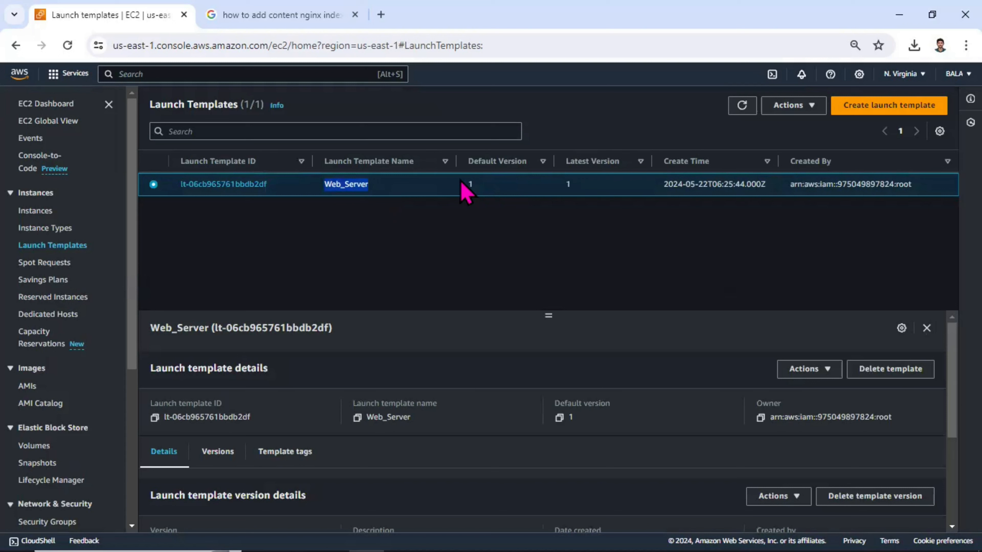
pyautogui.doubleClick(469, 185)
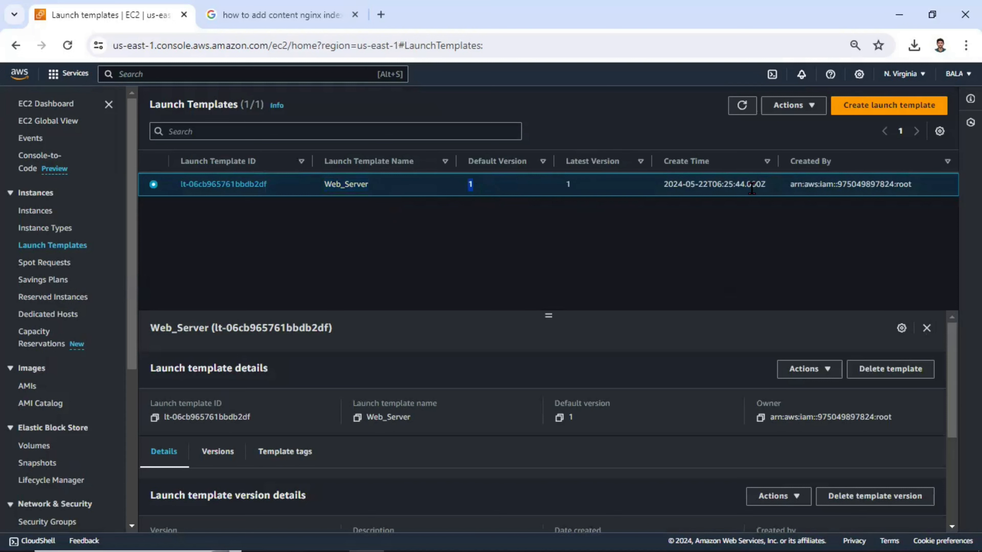
pyautogui.scroll(-2, 300, 398)
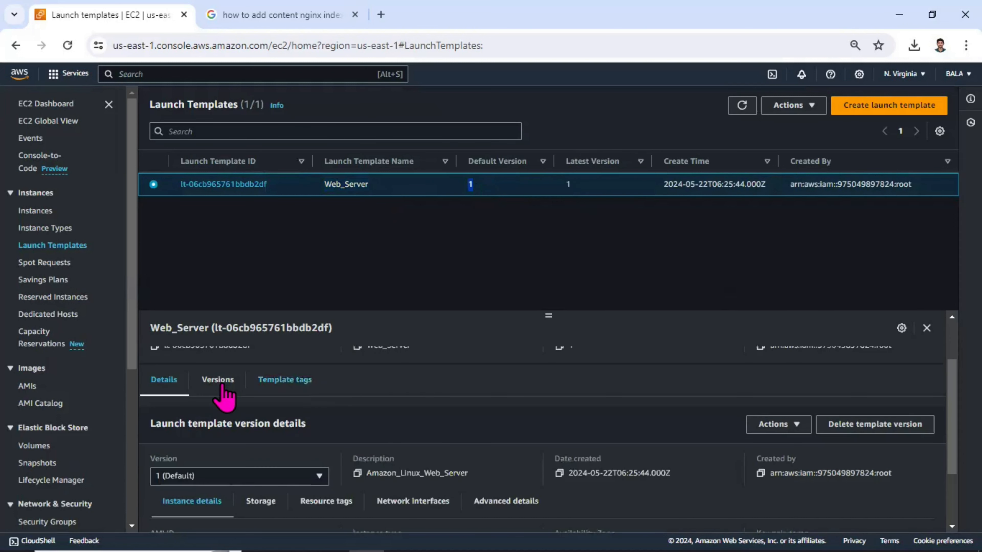
pyautogui.click(218, 382)
pyautogui.scroll(1, 301, 387)
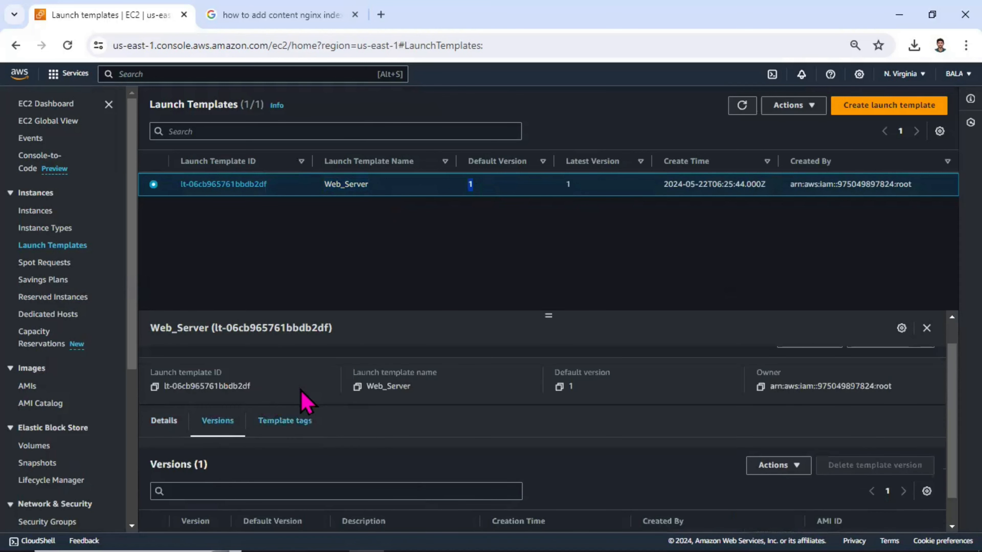
pyautogui.scroll(1, 303, 390)
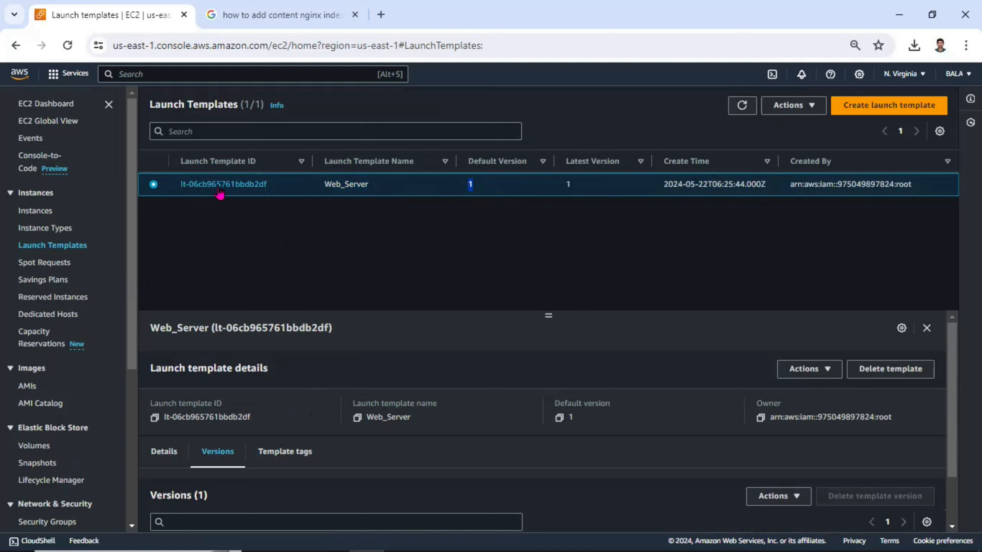
# Start a new version of the Web_Server template with the version description Ubuntu_web_Server.
pyautogui.click(792, 106)
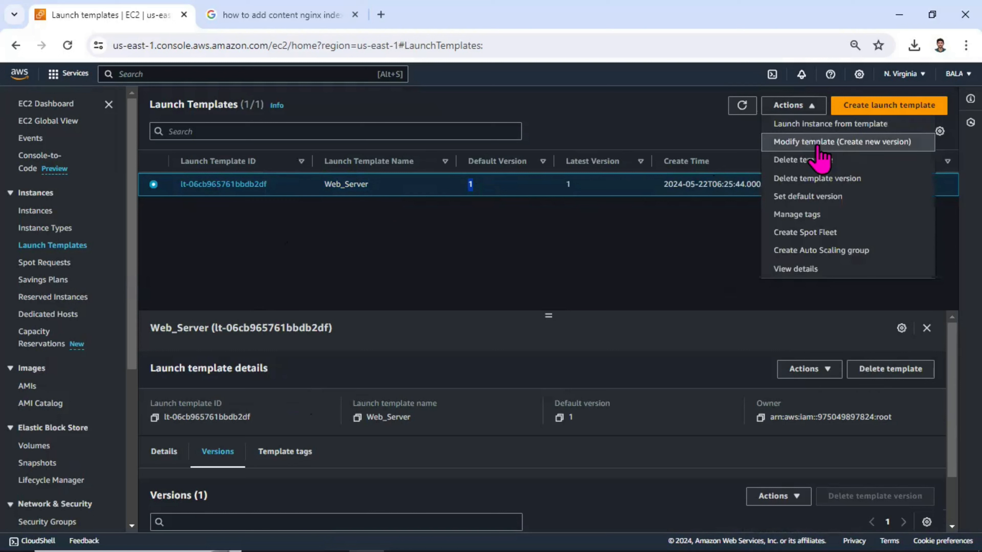
pyautogui.click(819, 144)
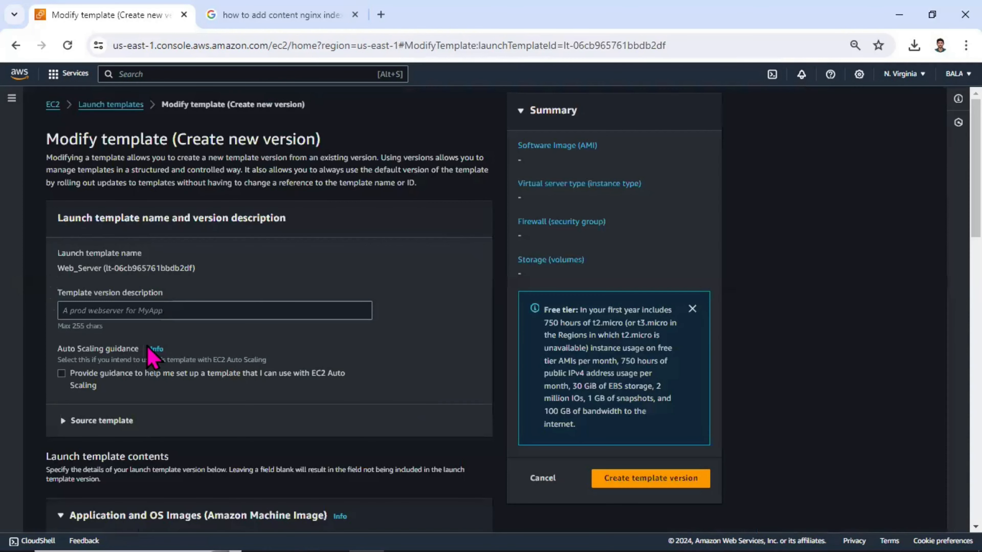
pyautogui.click(162, 311)
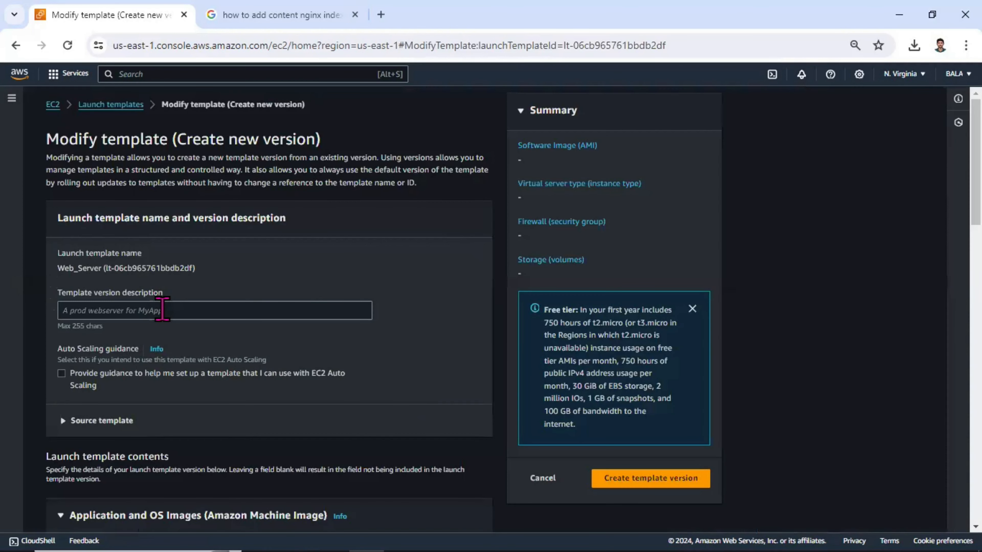
pyautogui.click(163, 311)
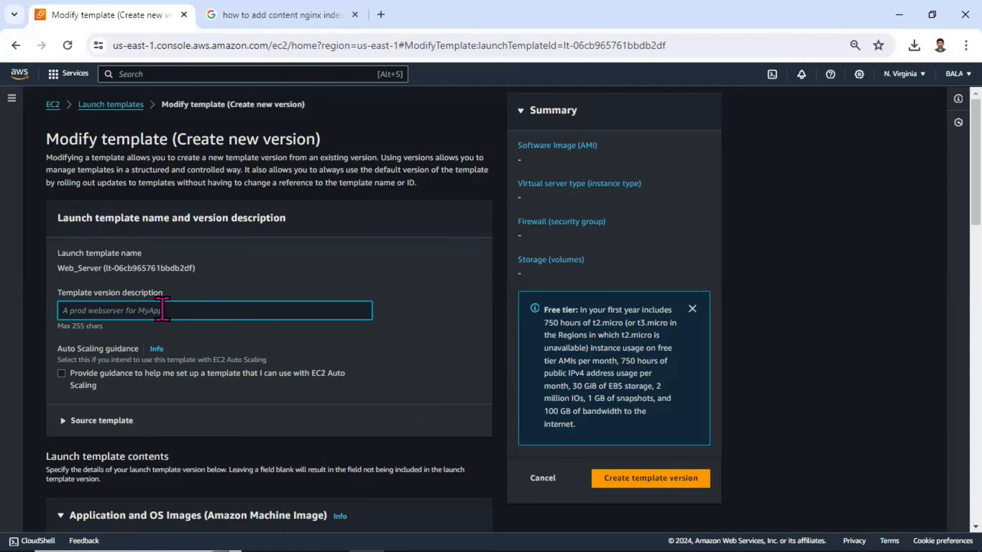
pyautogui.write('Ubuntu_w')
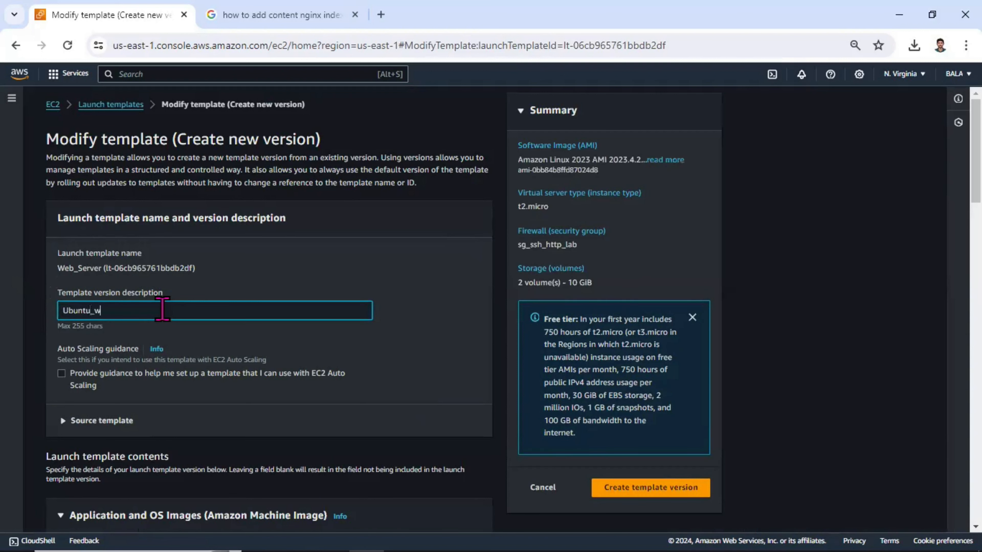
pyautogui.write('eb_')
pyautogui.write('Server')
# Search the full AMI catalog for ubuntu and select the Ubuntu Server 24.04 LTS (HVM) image for the new version.
pyautogui.scroll(-3, 139, 306)
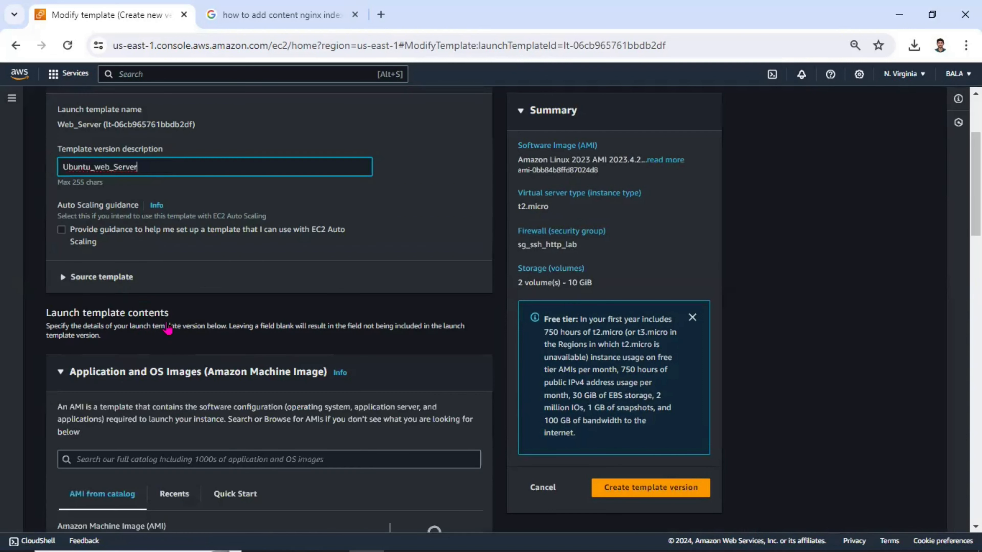
pyautogui.scroll(-3, 167, 322)
pyautogui.scroll(-1, 216, 292)
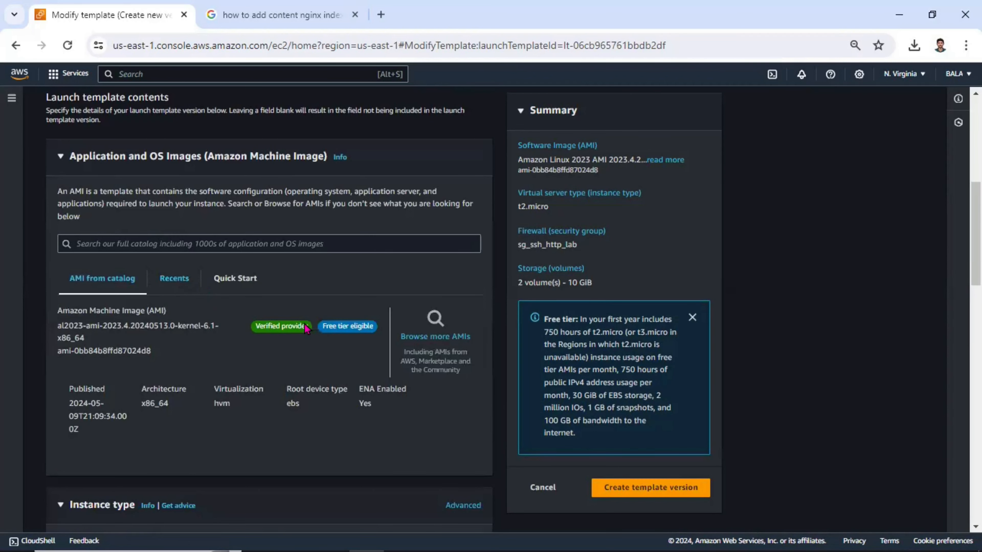
pyautogui.click(422, 336)
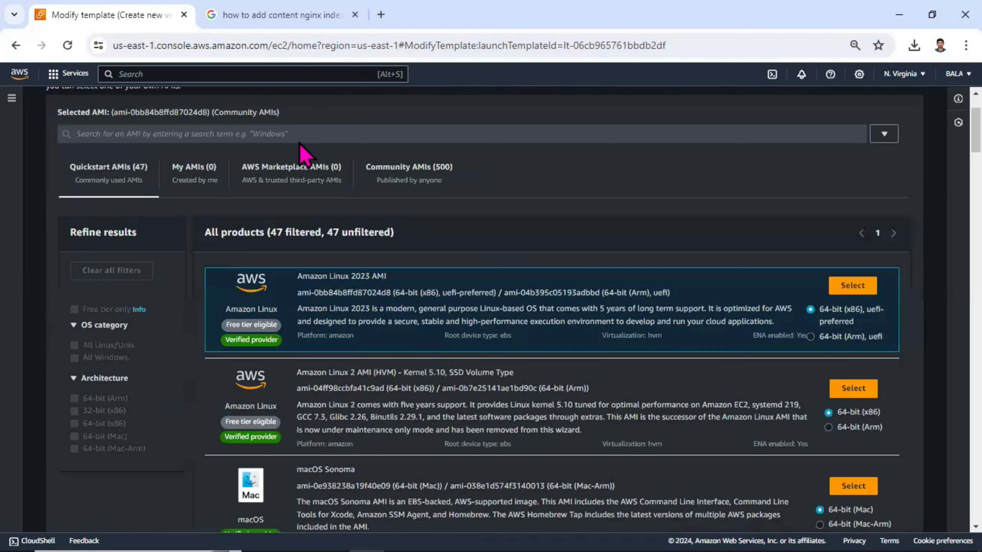
pyautogui.scroll(1, 281, 164)
pyautogui.click(281, 166)
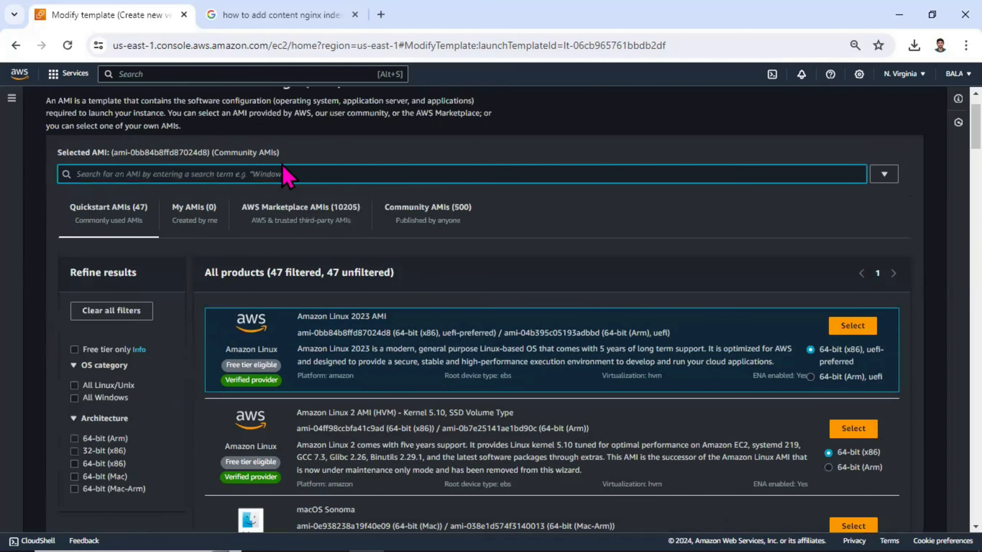
pyautogui.write('ubuntu')
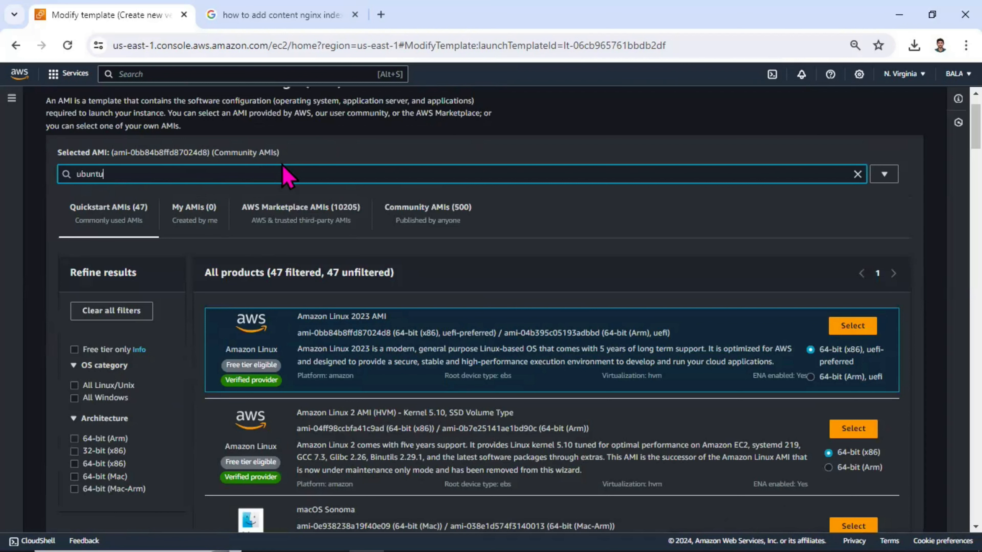
pyautogui.press('Return')
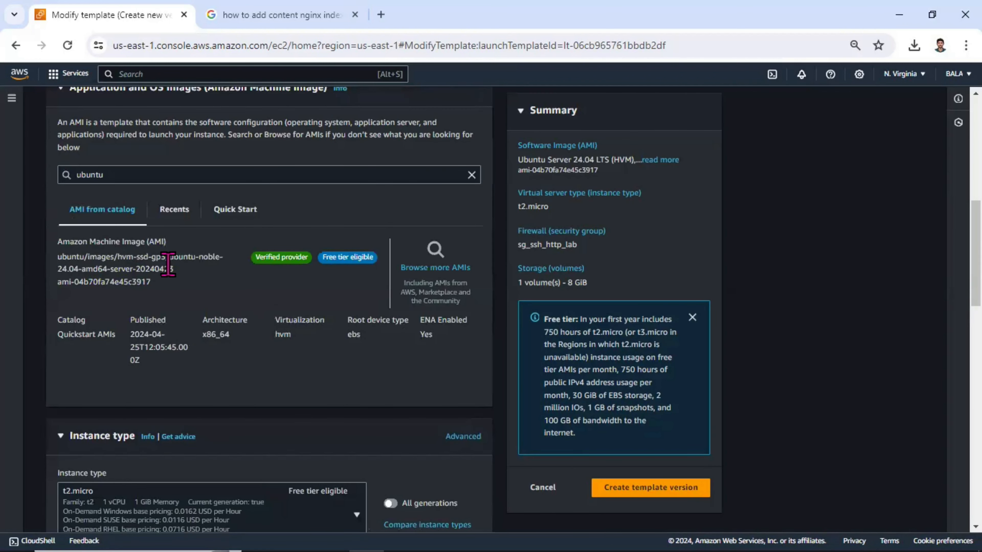
# Set the key pair of the new template version to ubuntu, keeping the t2.micro instance type.
pyautogui.scroll(-3, 168, 264)
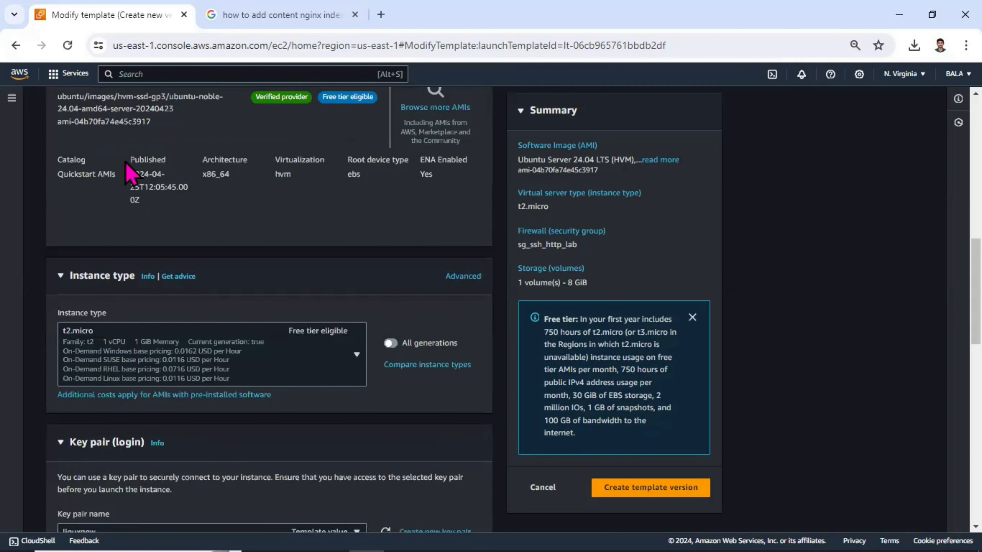
pyautogui.scroll(-2, 129, 175)
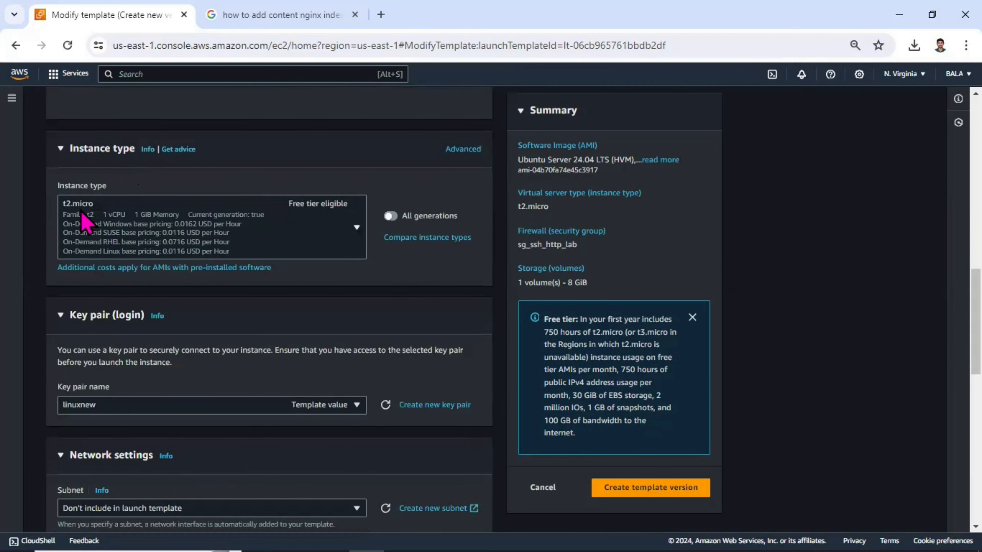
pyautogui.scroll(-1, 145, 308)
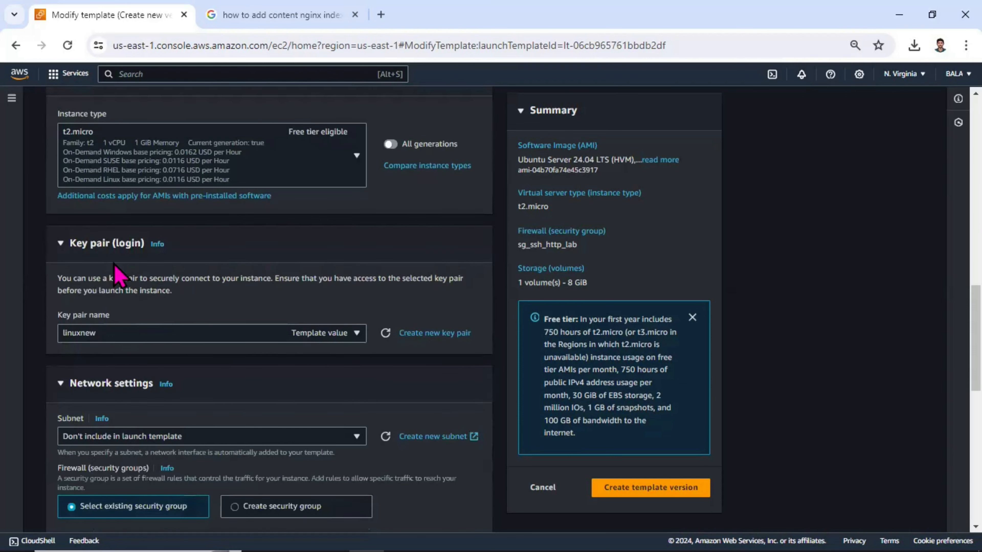
pyautogui.scroll(-2, 116, 272)
pyautogui.click(143, 190)
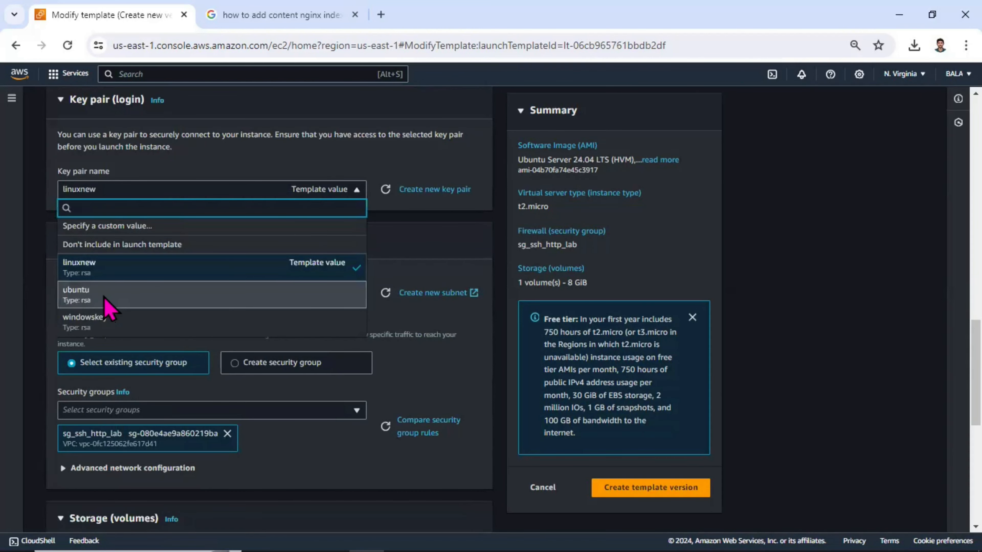
pyautogui.click(104, 299)
# Replace the sg_ssh_http_lab security group with the default security group in the network settings.
pyautogui.scroll(-3, 130, 244)
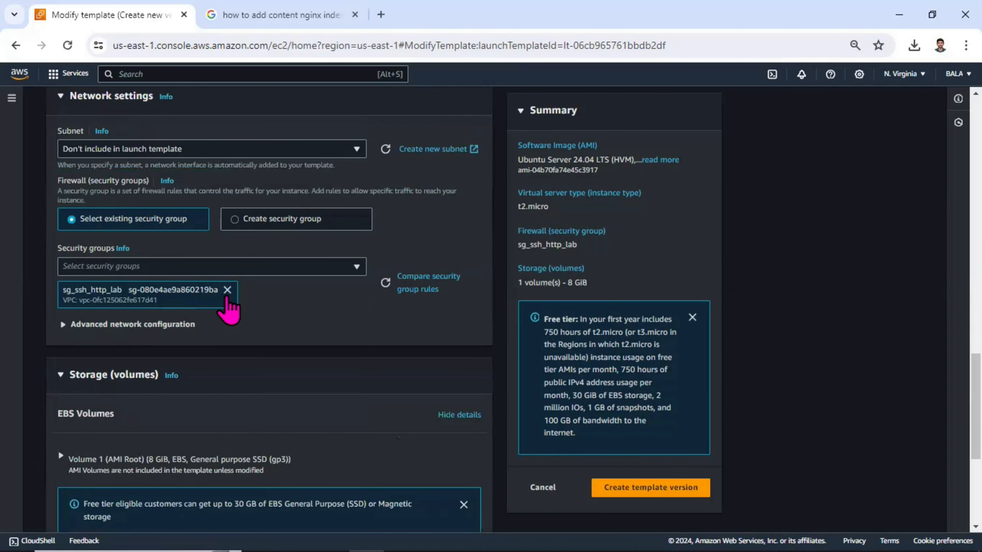
pyautogui.click(227, 290)
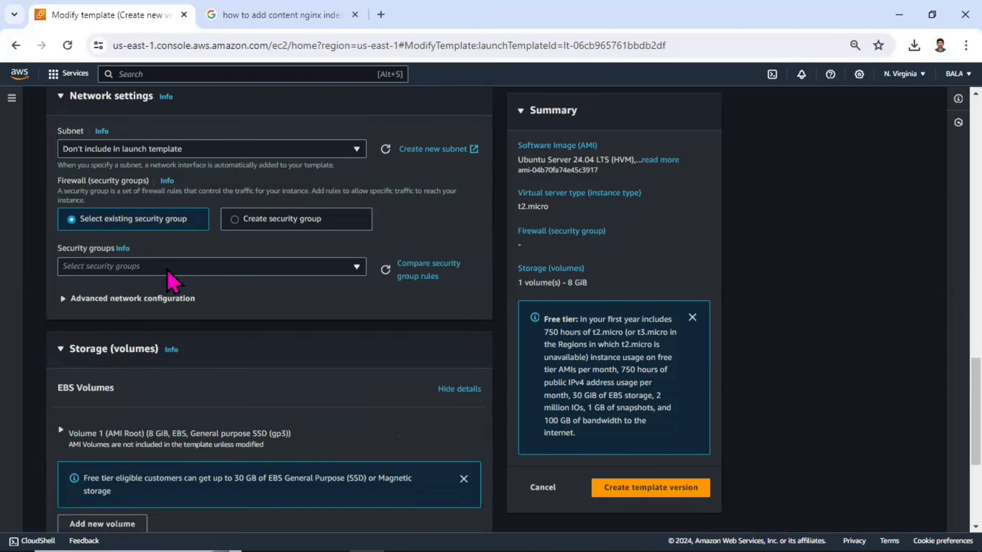
pyautogui.click(169, 270)
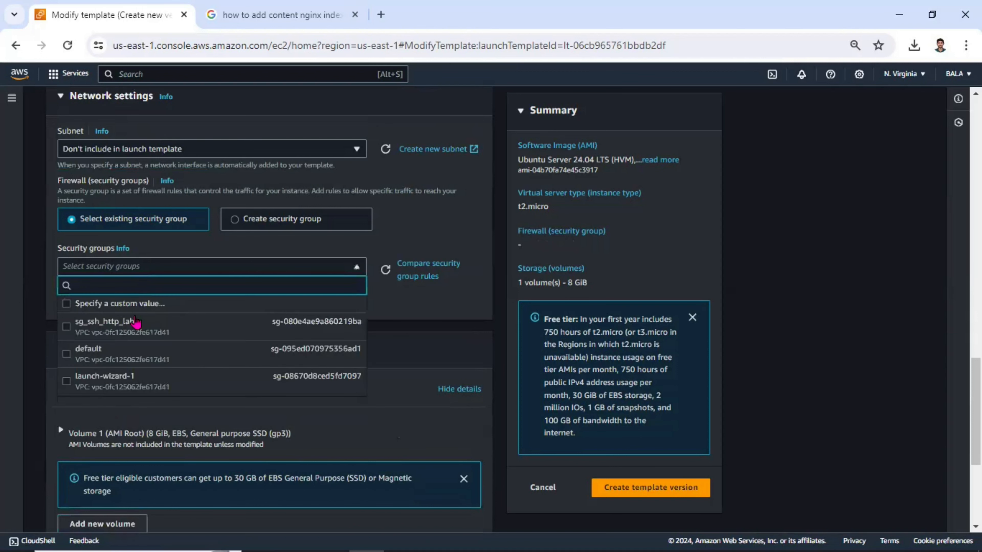
pyautogui.click(133, 354)
# Replace the user data script with the Ubuntu script from the Notepad notes that updates apt, installs nginx and starts it.
pyautogui.scroll(-2, 150, 301)
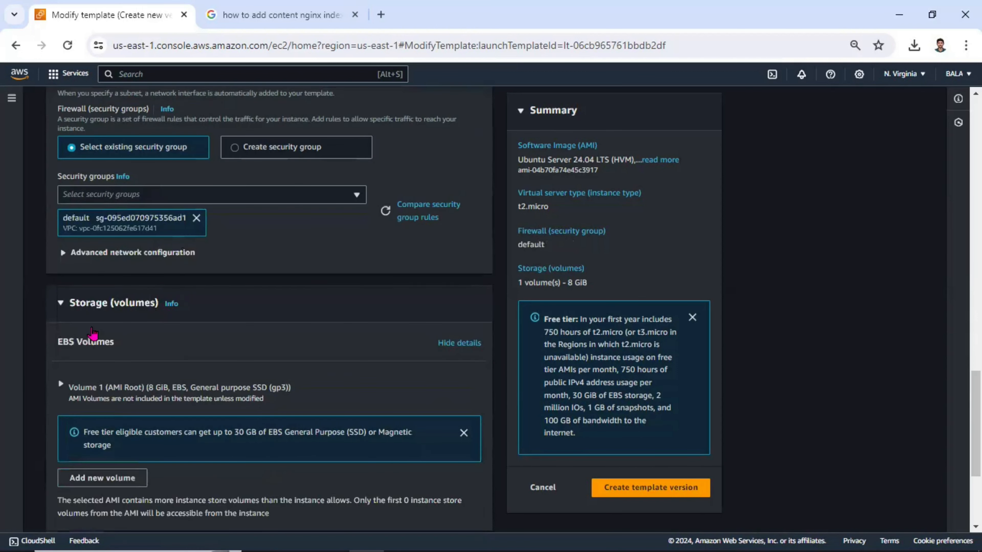
pyautogui.scroll(-2, 93, 334)
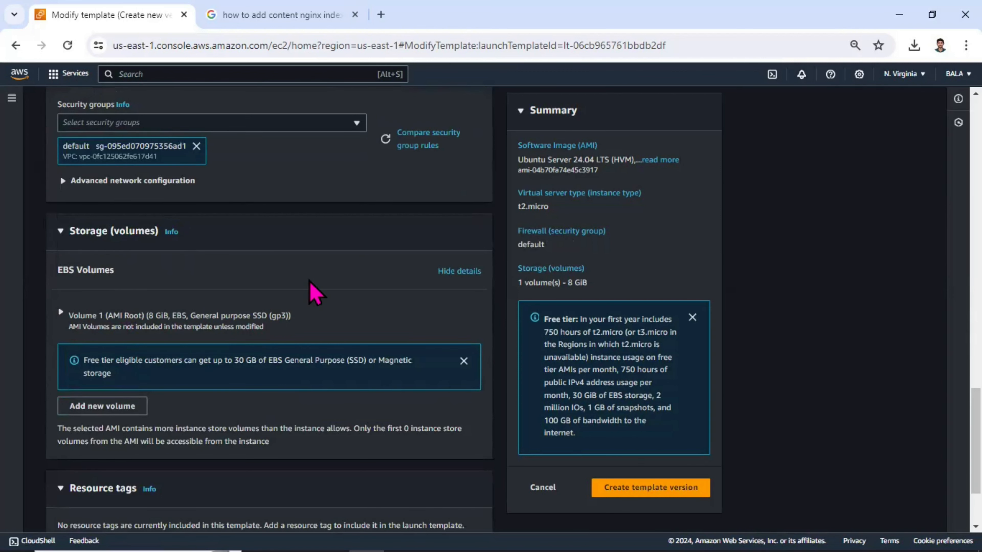
pyautogui.scroll(-3, 192, 246)
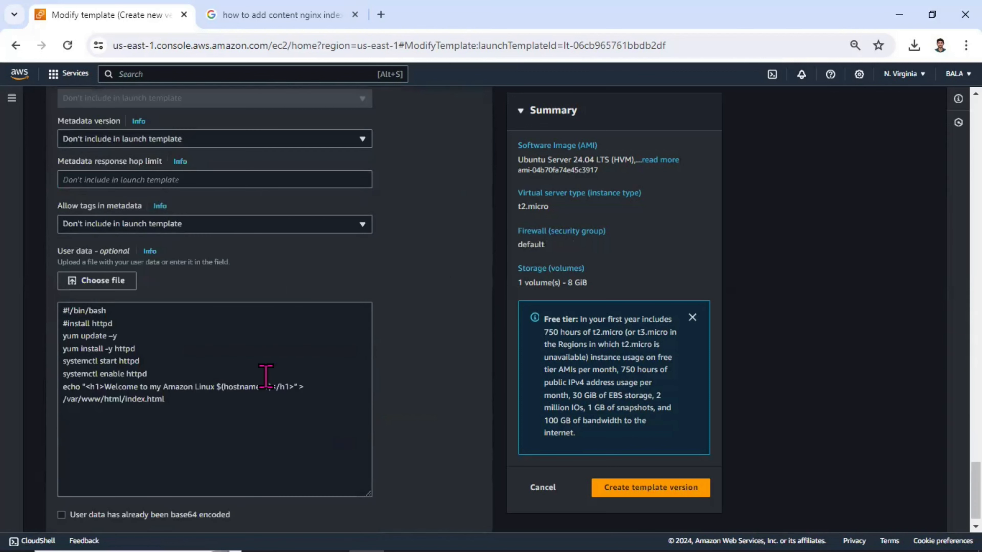
pyautogui.scroll(-1, 266, 377)
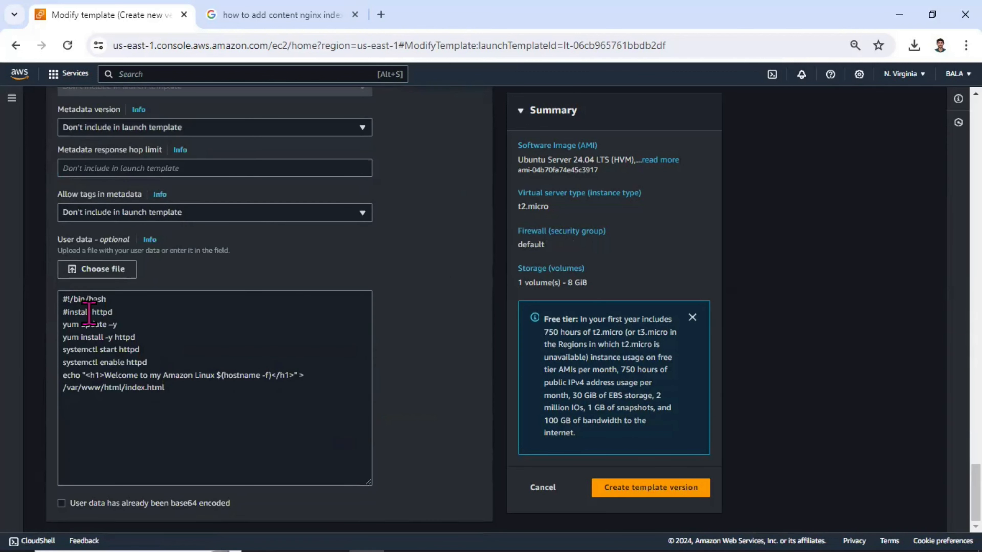
pyautogui.click(74, 305)
pyautogui.hotkey('ctrl', 'a')
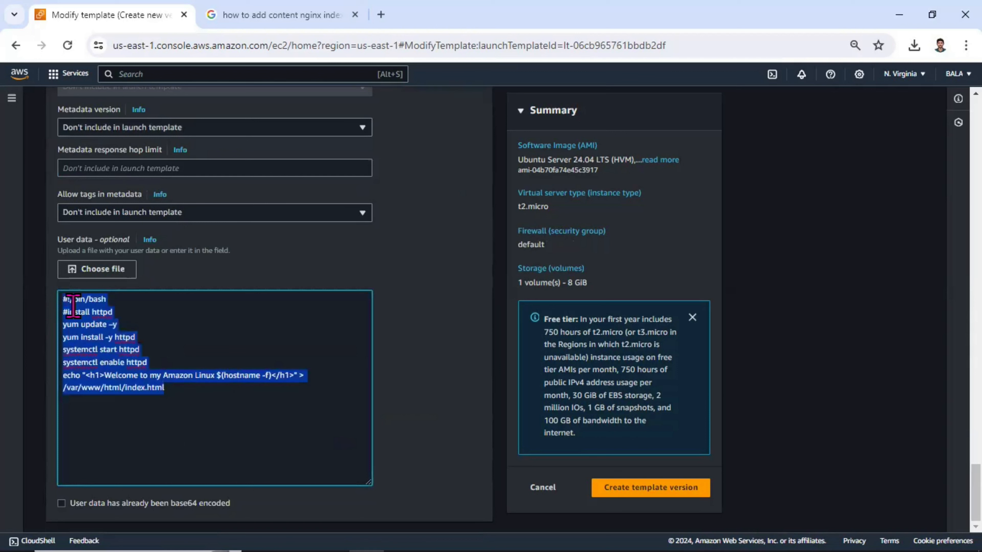
pyautogui.press('BackSpace')
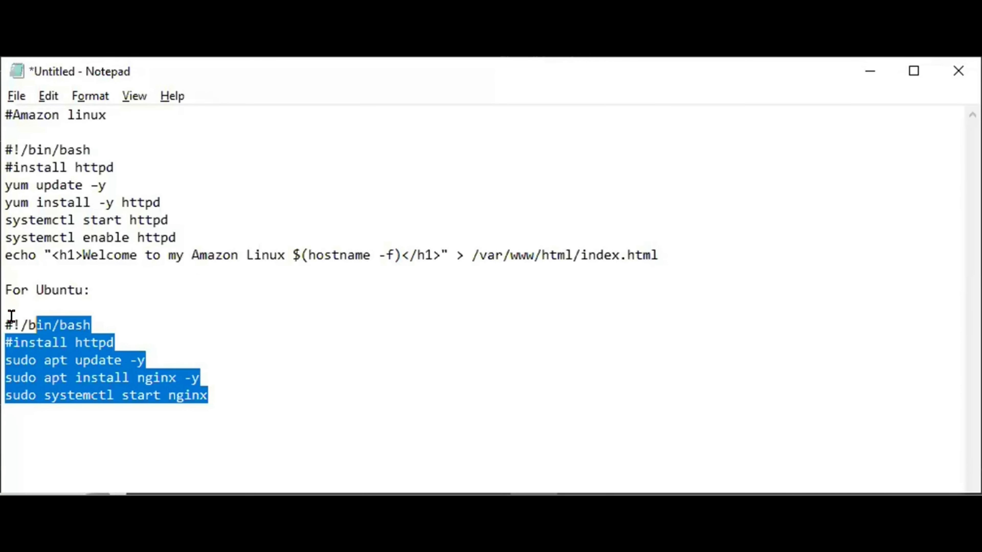
pyautogui.moveTo(11, 317); pyautogui.dragTo(11, 308)
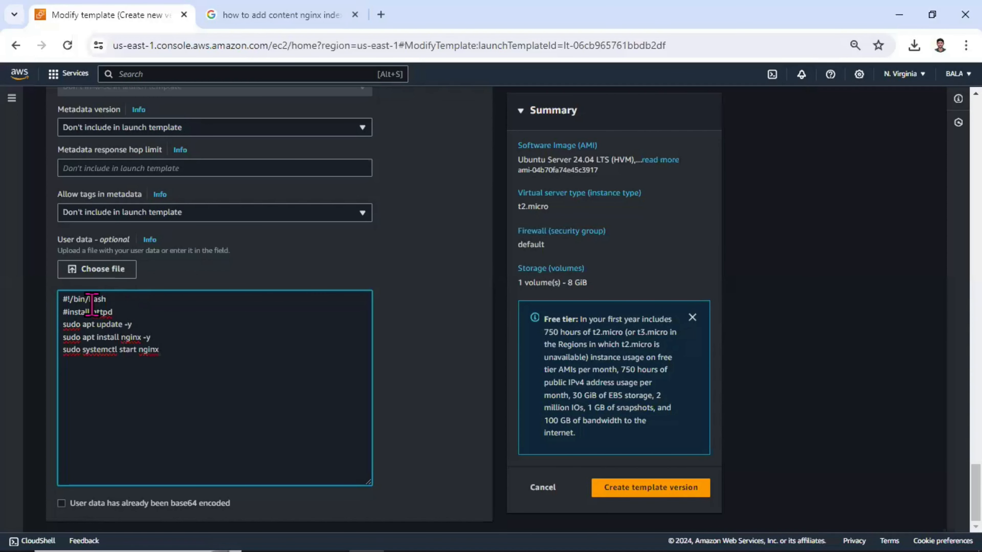
# Change the comment line in the user data script to #install nginx.
pyautogui.moveTo(63, 299); pyautogui.dragTo(133, 315)
pyautogui.click(112, 314)
pyautogui.press('BackSpace')
pyautogui.press('BackSpace')
pyautogui.press('BackSpace')
pyautogui.press('BackSpace')
pyautogui.press('BackSpace')
pyautogui.write('n')
pyautogui.write('x')
pyautogui.hotkey('ctrl', 'a')
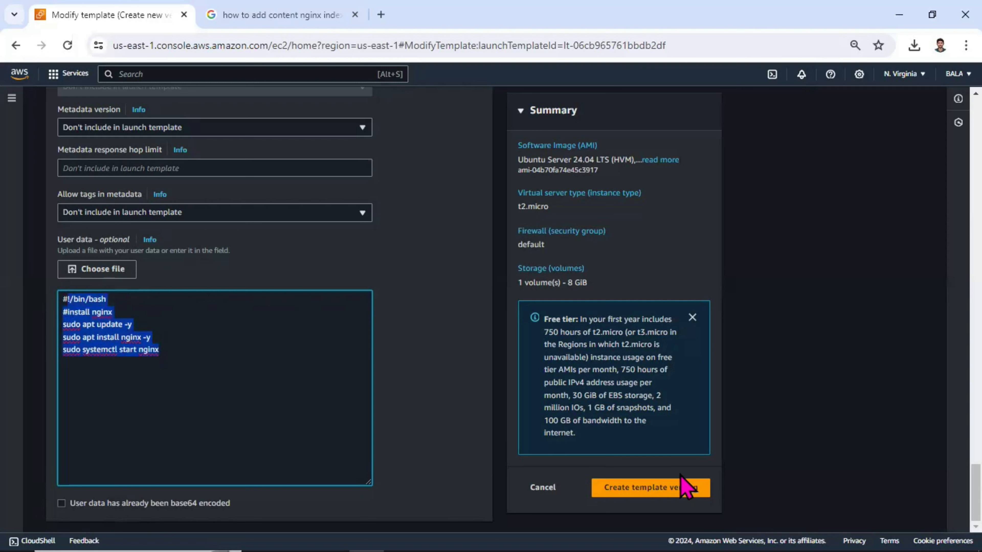
# Create the template version and check the default and latest versions of Web_Server in the launch templates list.
pyautogui.click(674, 486)
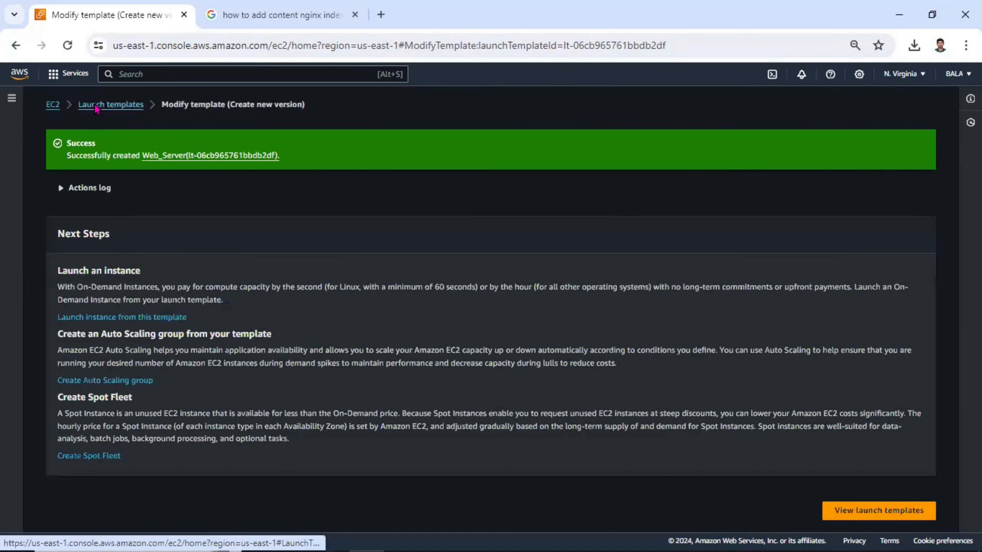
pyautogui.click(94, 103)
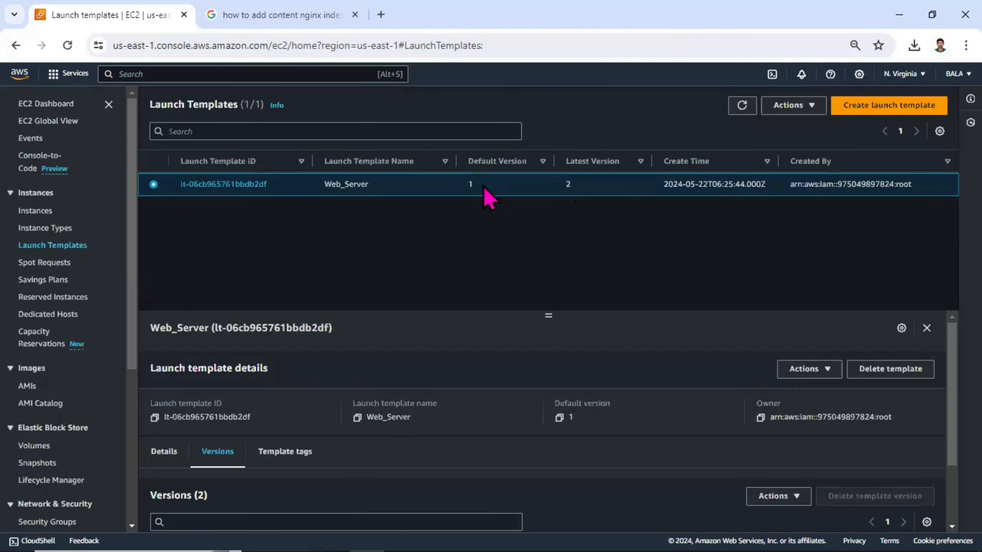
pyautogui.moveTo(587, 182); pyautogui.dragTo(545, 181)
# Start launching an instance from the Web_Server template with version 1 (Default), Amazon_Linux_Web_Server, as the source.
pyautogui.click(787, 111)
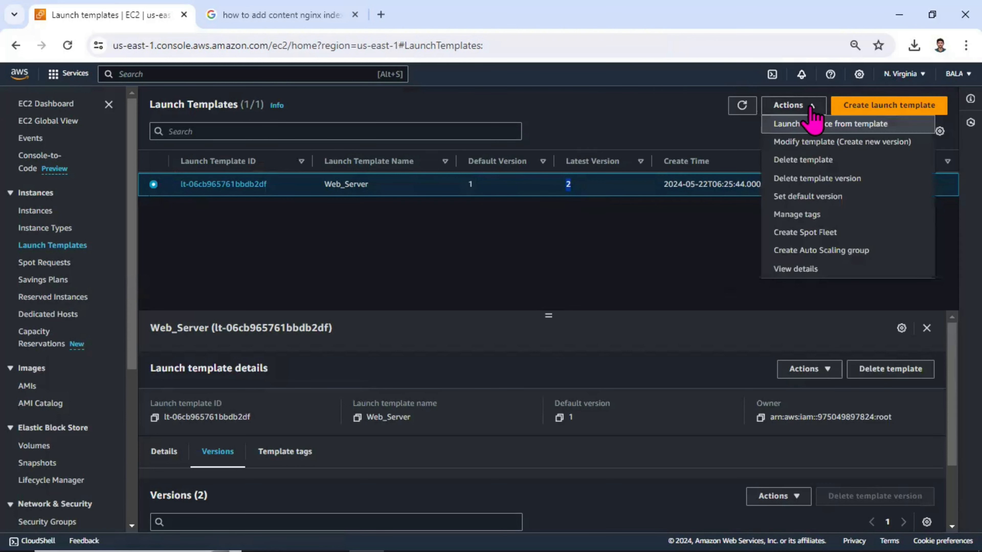
pyautogui.click(869, 124)
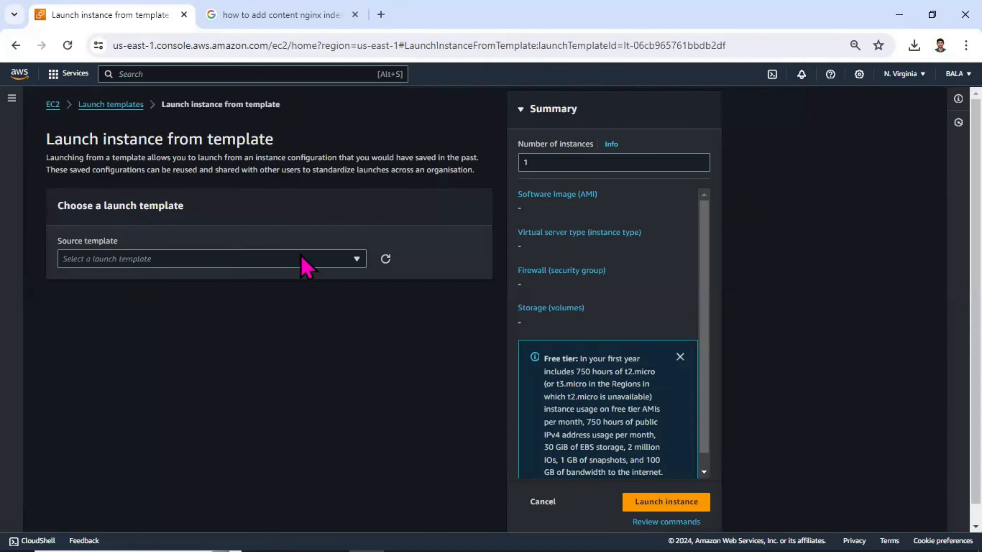
pyautogui.click(305, 267)
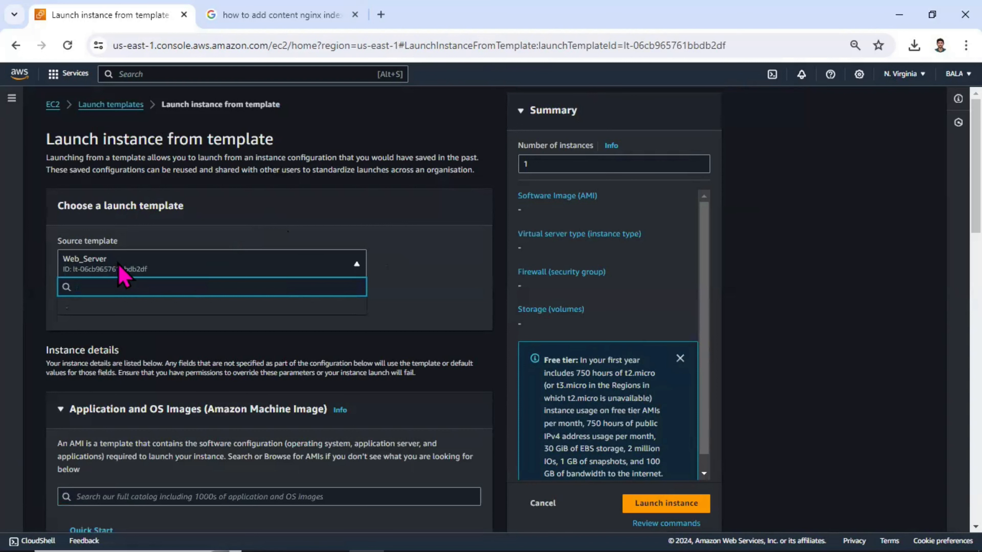
pyautogui.click(125, 306)
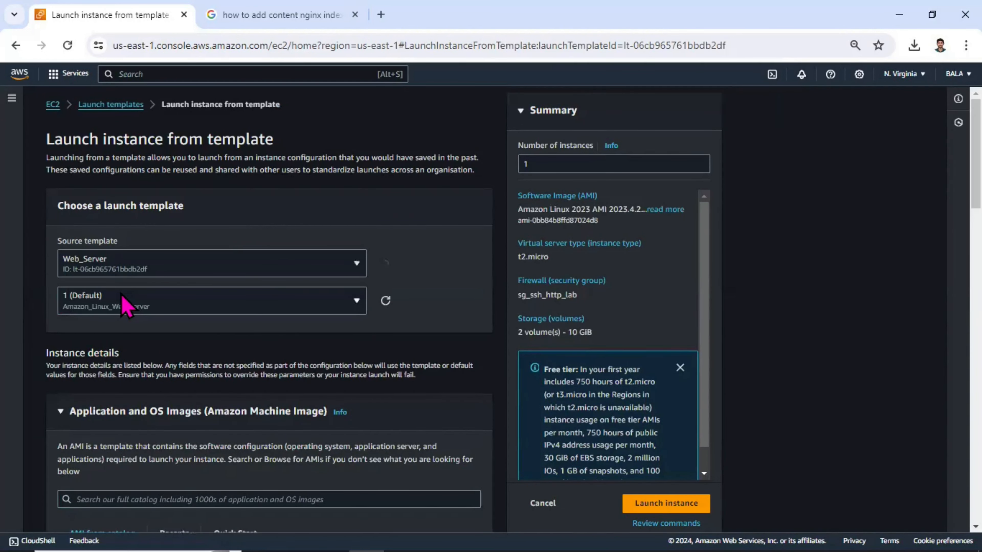
# Examine the prefilled AMI, instance type, key pair, security group, storage volumes and user data script of the launch configuration.
pyautogui.scroll(-3, 126, 305)
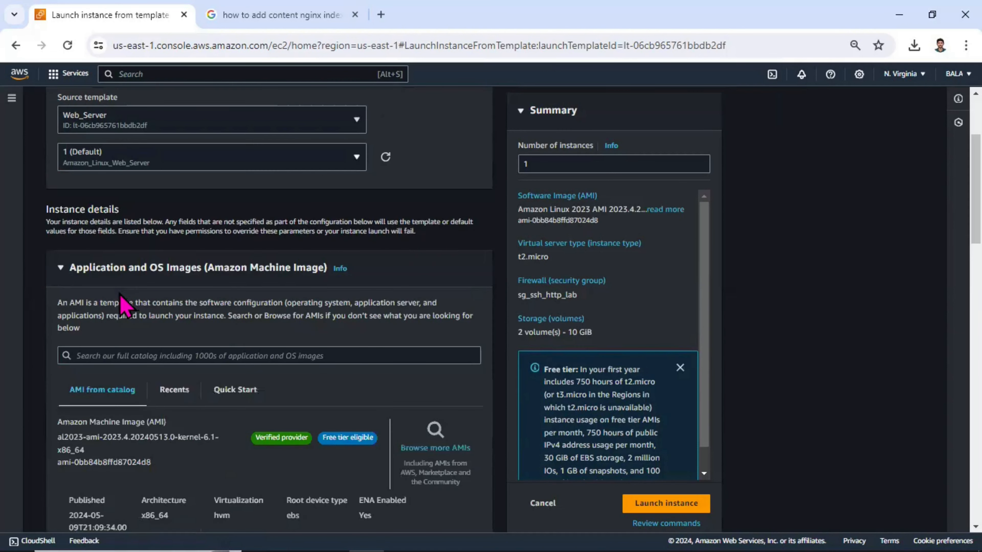
pyautogui.scroll(-4, 125, 305)
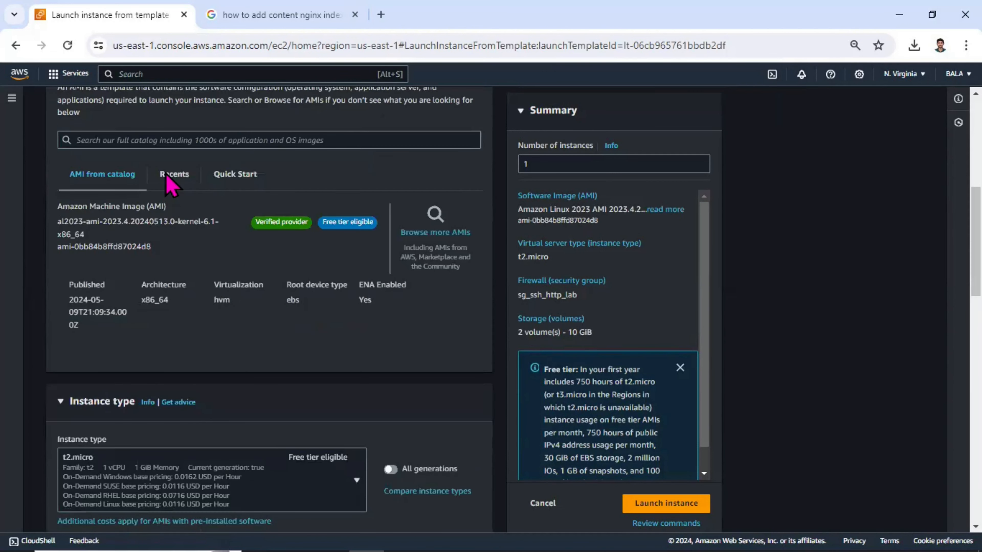
pyautogui.scroll(-2, 170, 170)
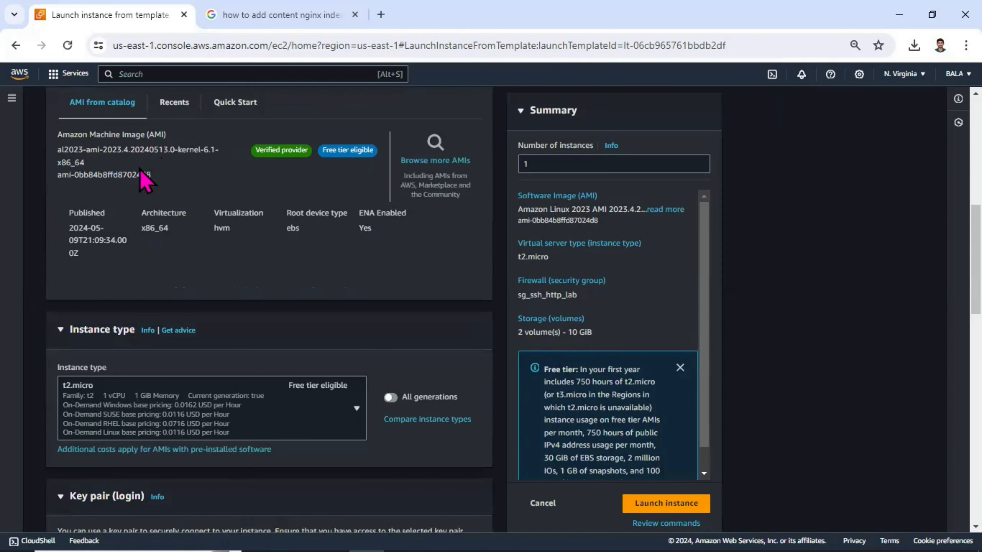
pyautogui.scroll(-2, 145, 178)
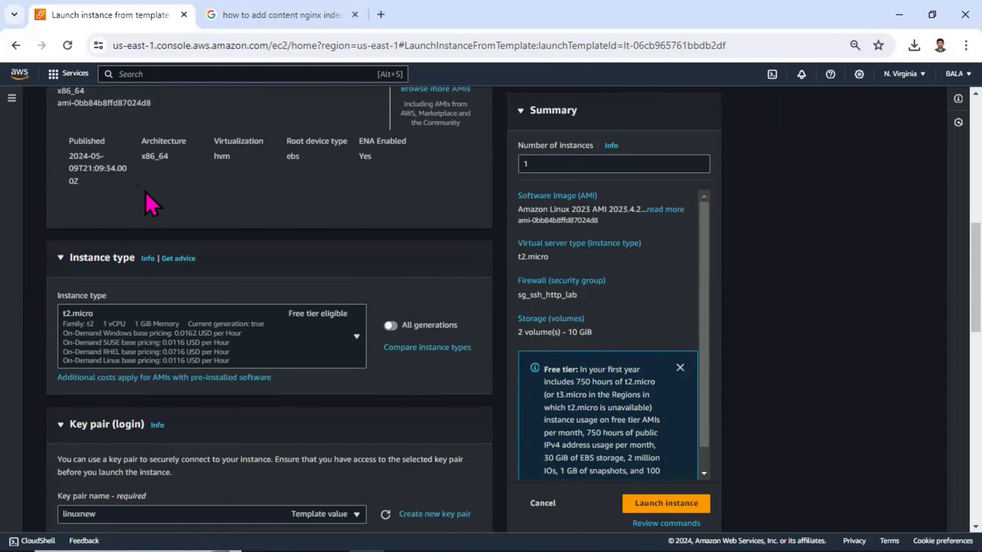
pyautogui.scroll(-6, 151, 203)
pyautogui.scroll(-2, 121, 247)
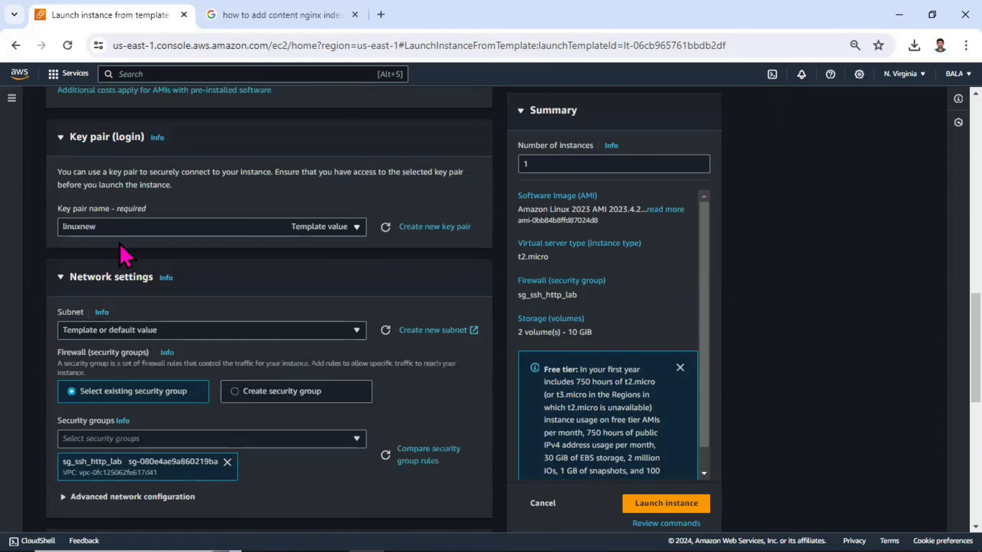
pyautogui.scroll(-4, 124, 255)
pyautogui.scroll(-1, 154, 296)
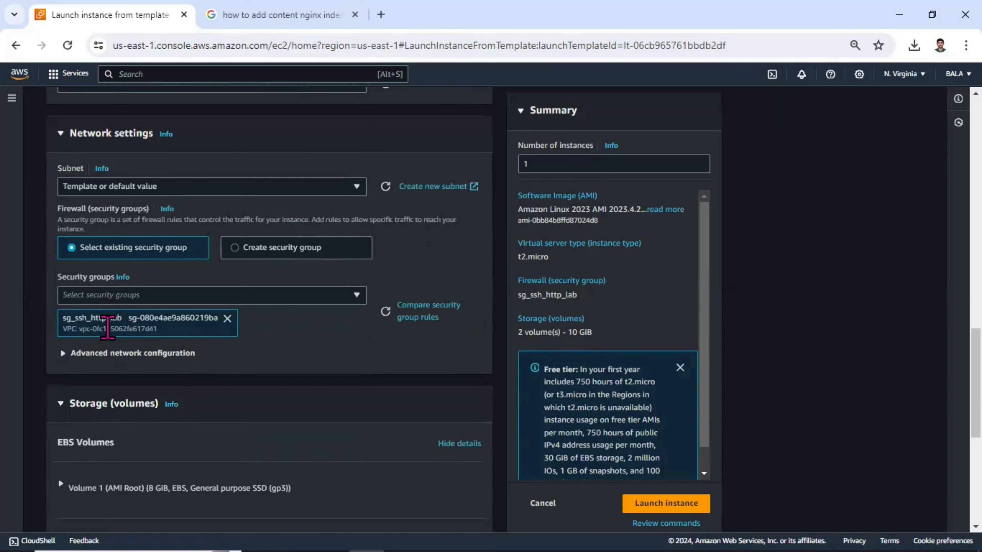
pyautogui.scroll(-5, 110, 279)
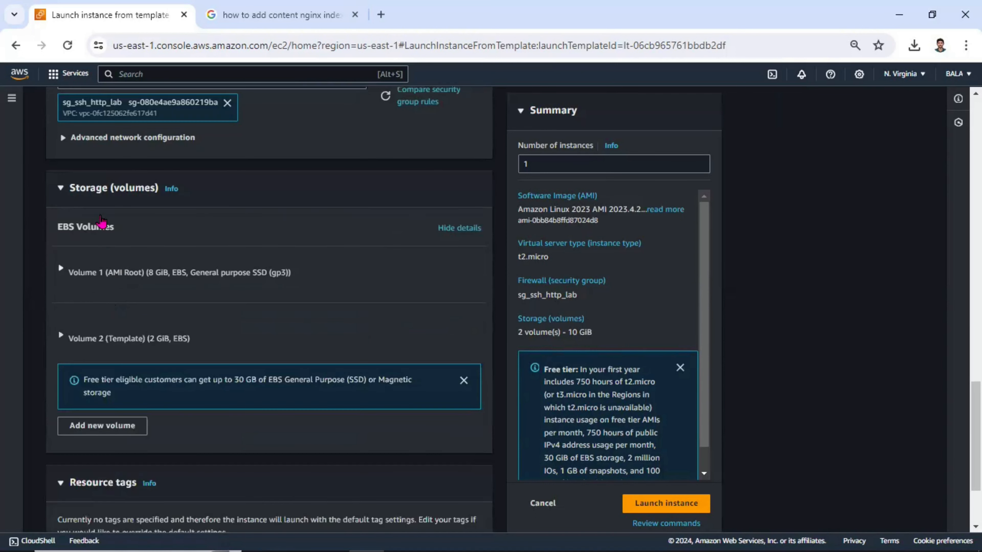
pyautogui.scroll(-2, 102, 221)
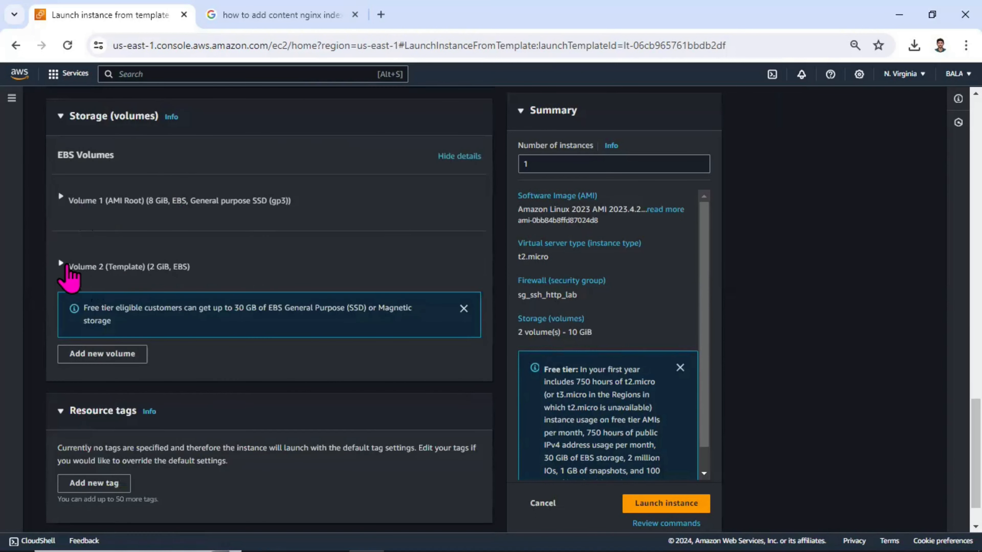
pyautogui.scroll(-1, 157, 281)
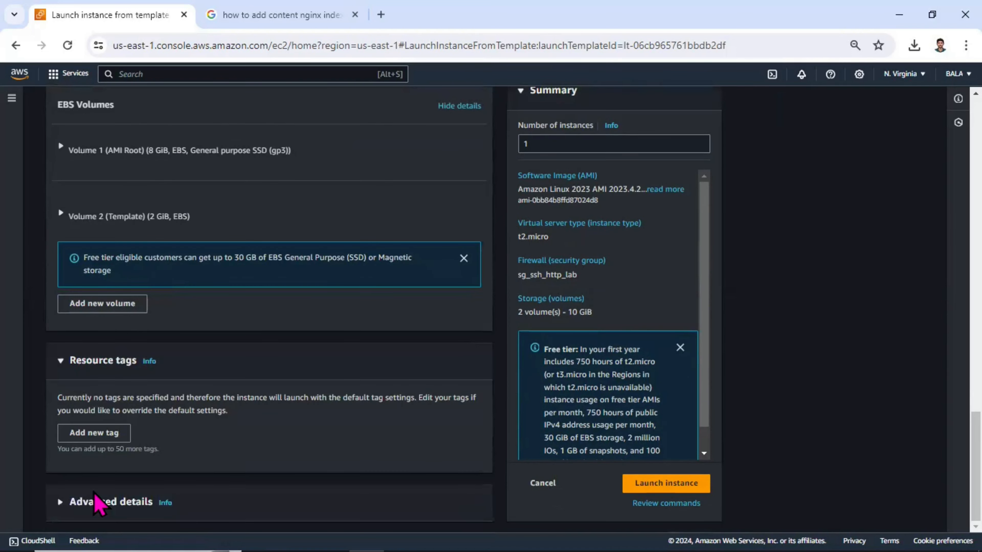
pyautogui.click(99, 503)
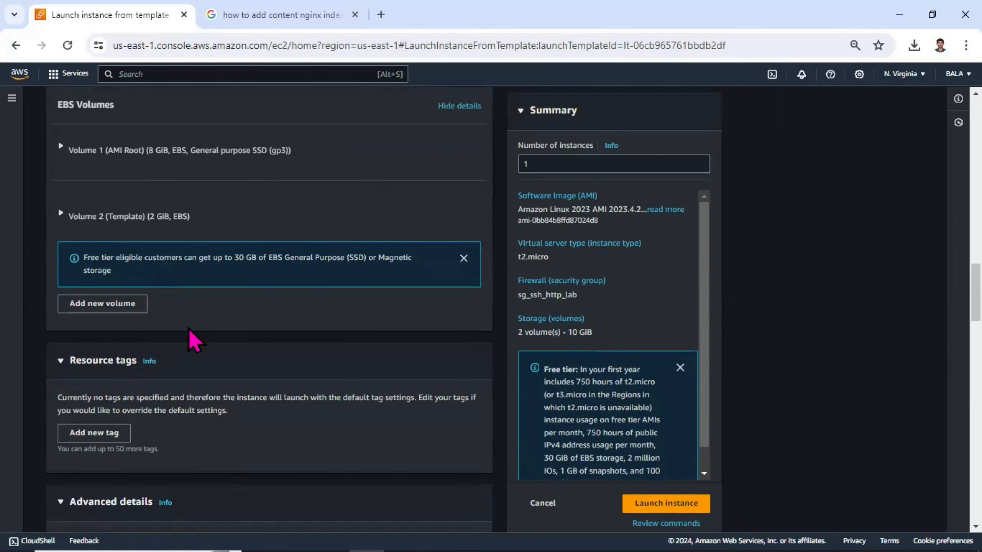
pyautogui.scroll(-10, 194, 340)
pyautogui.scroll(-10, 194, 340)
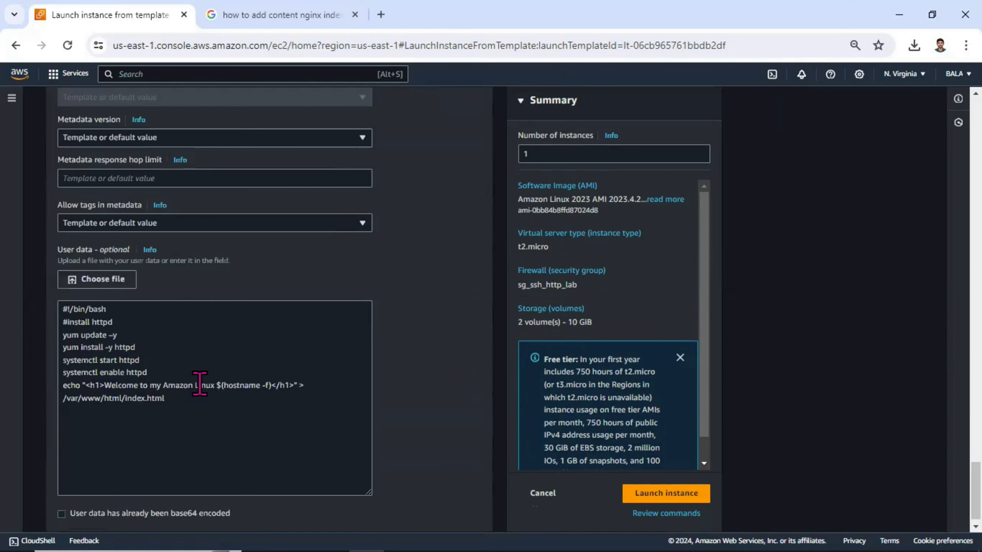
pyautogui.scroll(-1, 200, 384)
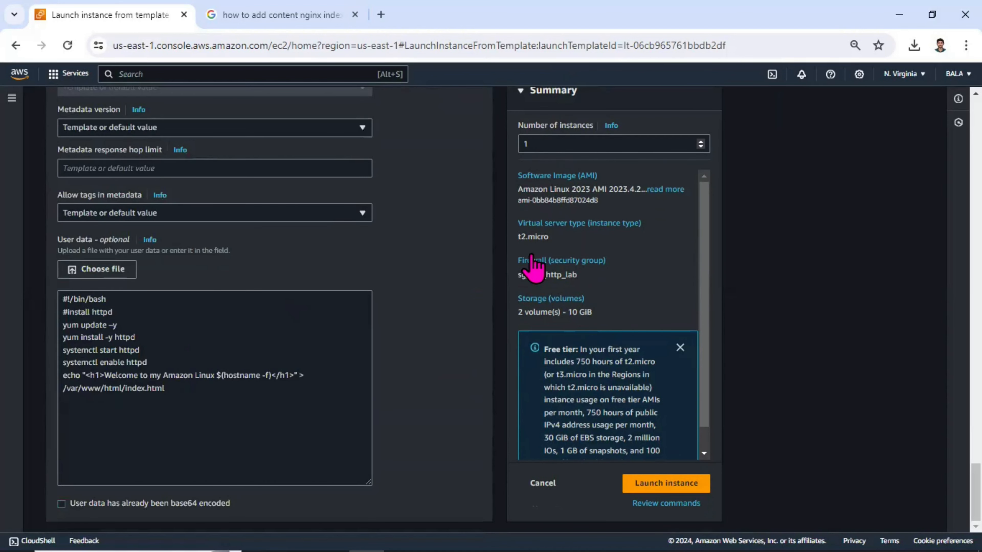
# Launch the instance from the template and name it Amazon Linux in the instances list.
pyautogui.click(673, 489)
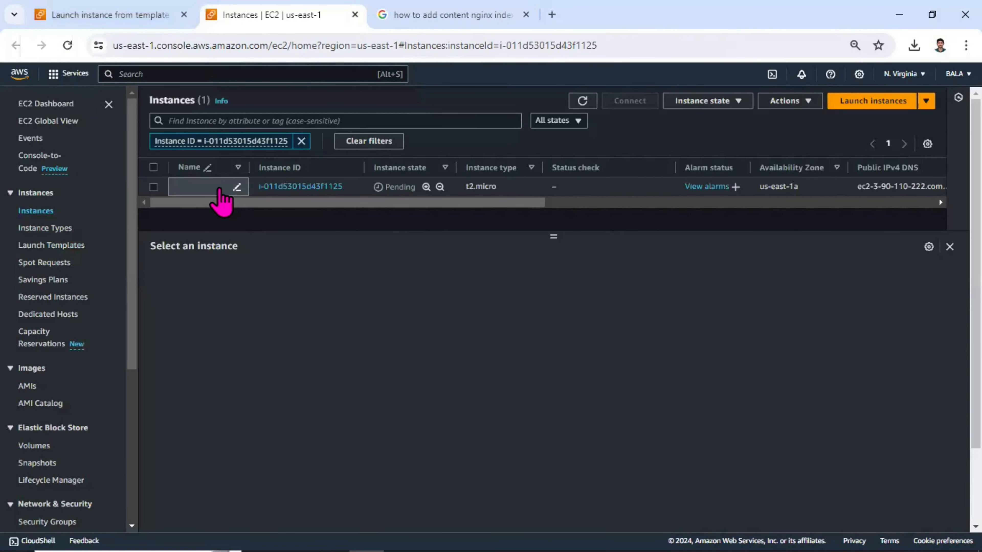
pyautogui.click(209, 190)
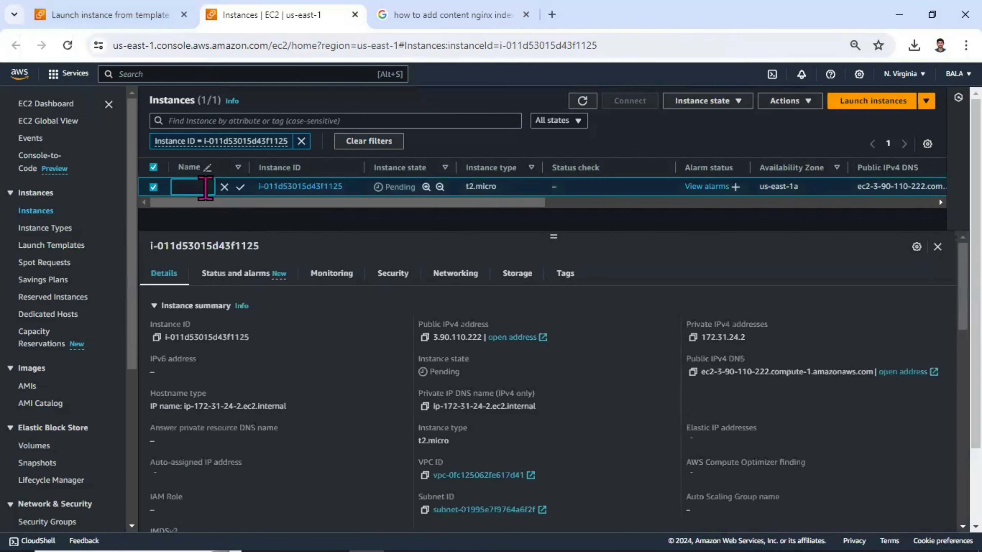
pyautogui.write('Am')
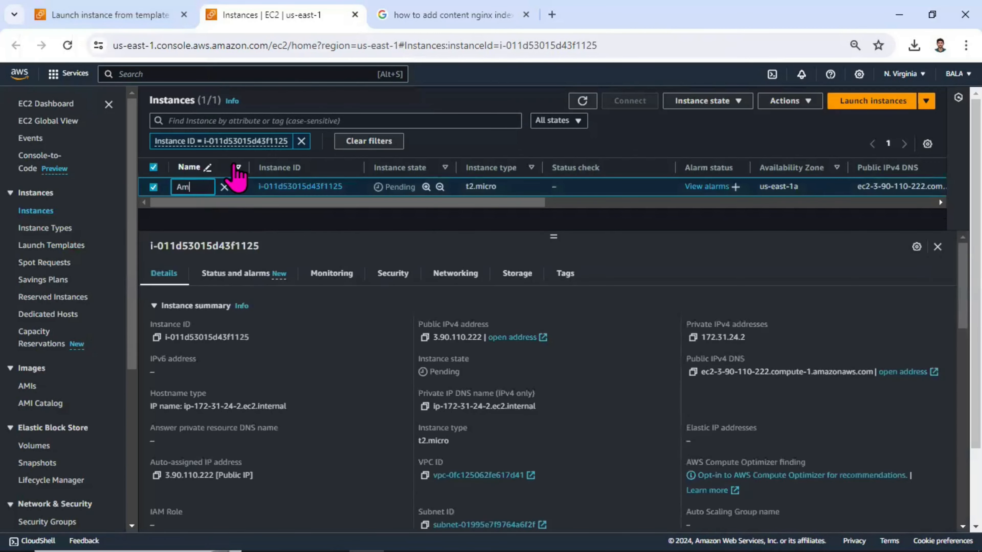
pyautogui.write('azon Linux')
pyautogui.click(240, 187)
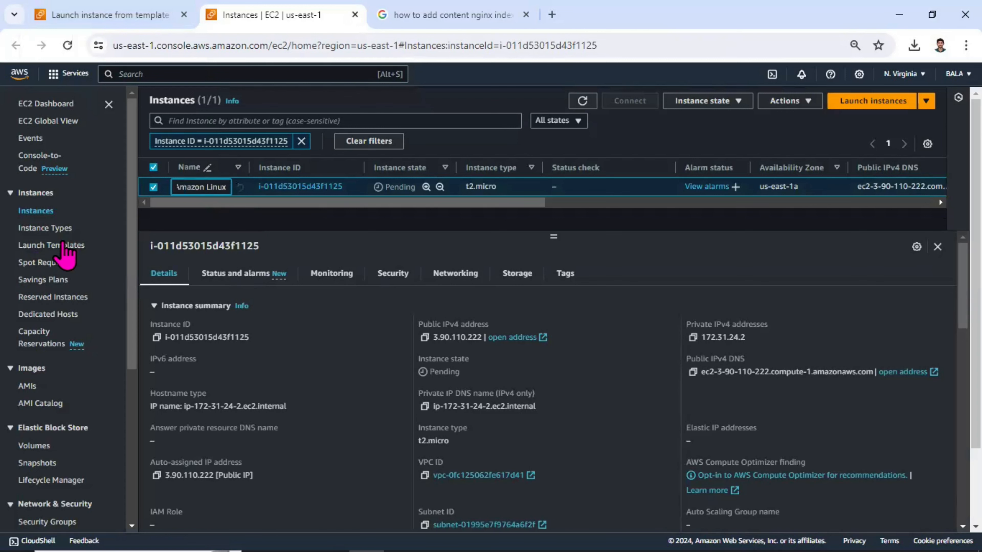
# Start launching another instance from the Web_Server template with version 2, Ubuntu_web_Server, as the source.
pyautogui.click(63, 245)
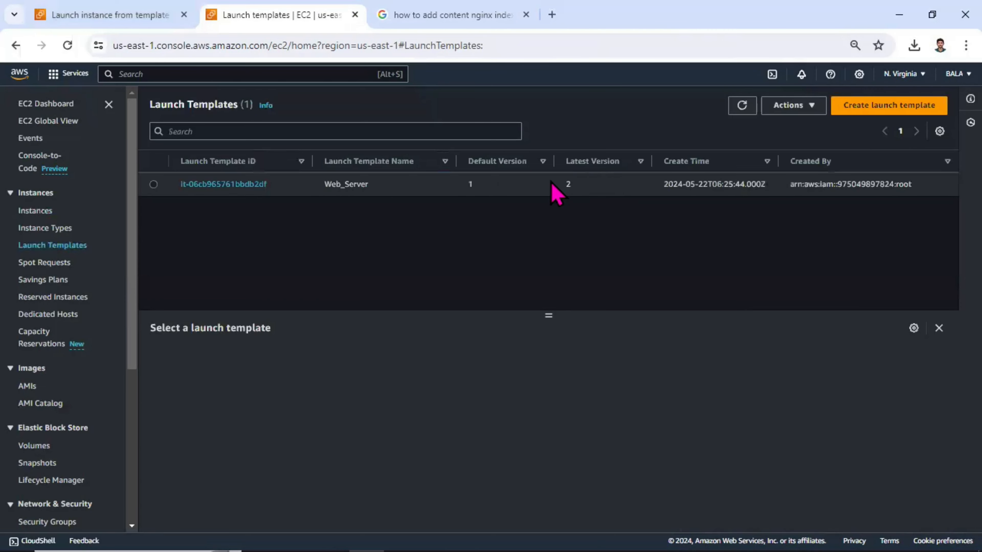
pyautogui.doubleClick(567, 184)
pyautogui.click(154, 185)
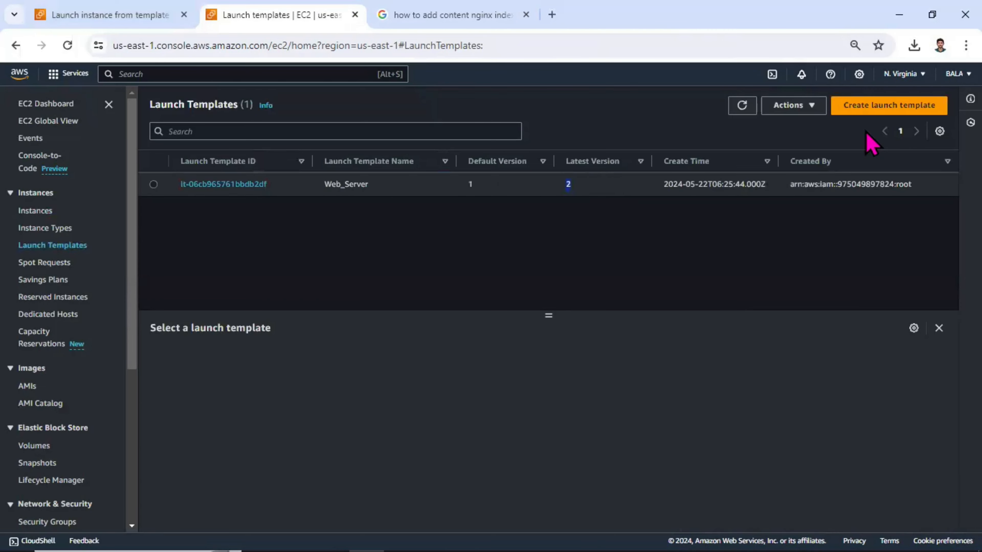
pyautogui.click(813, 113)
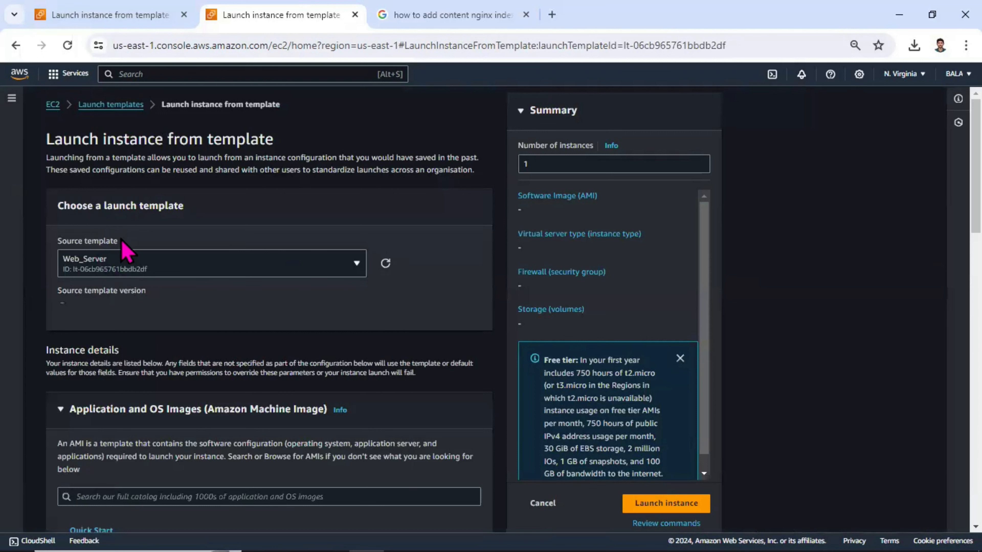
pyautogui.scroll(-2, 104, 242)
pyautogui.click(107, 232)
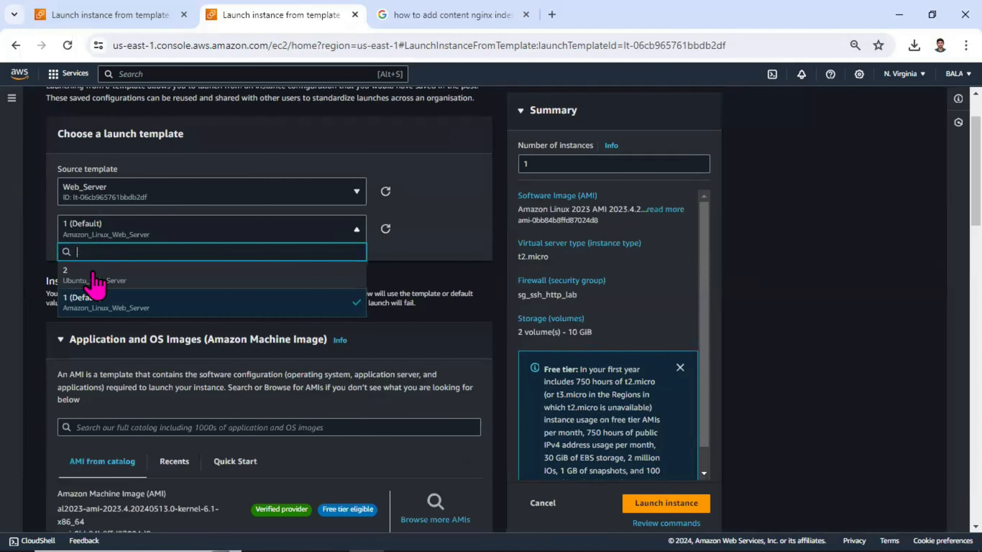
pyautogui.click(97, 279)
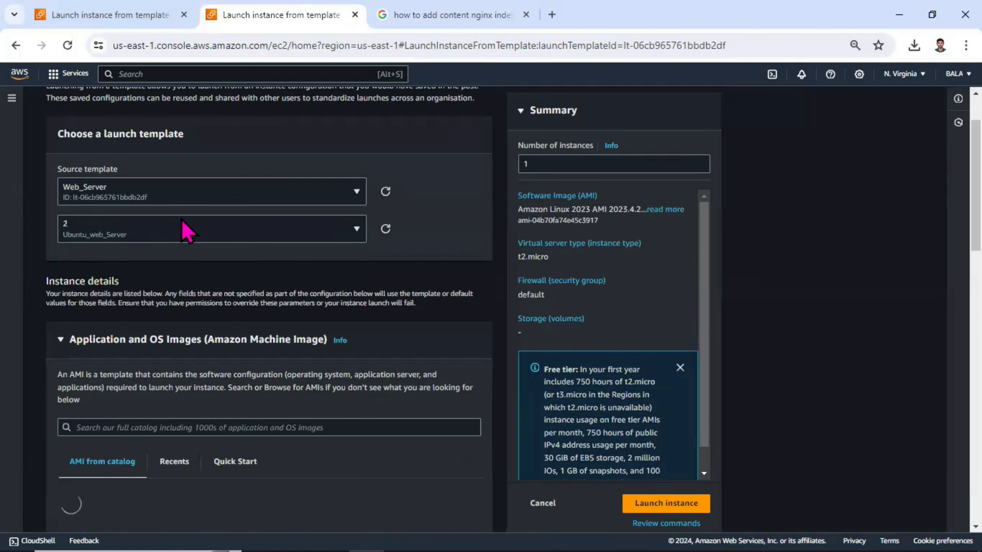
# Examine the Ubuntu version's prefilled AMI, instance type, key pair, security group, storage and user data script.
pyautogui.scroll(-2, 187, 230)
pyautogui.scroll(-4, 191, 240)
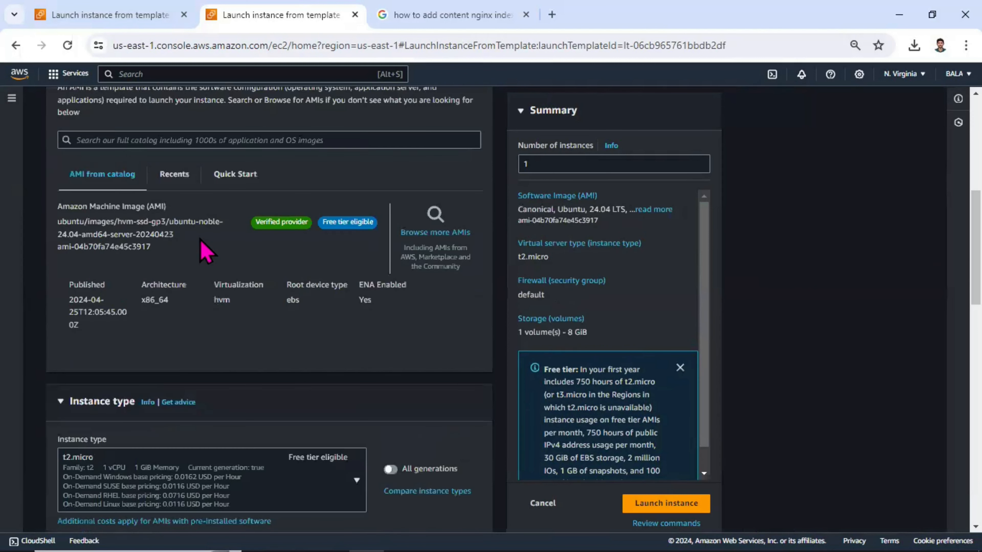
pyautogui.scroll(-1, 190, 285)
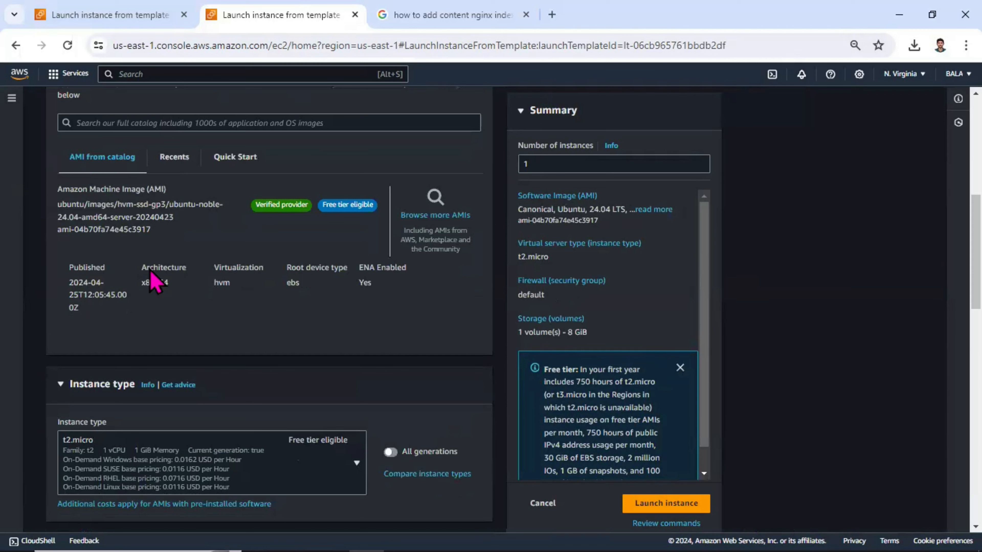
pyautogui.scroll(-6, 152, 282)
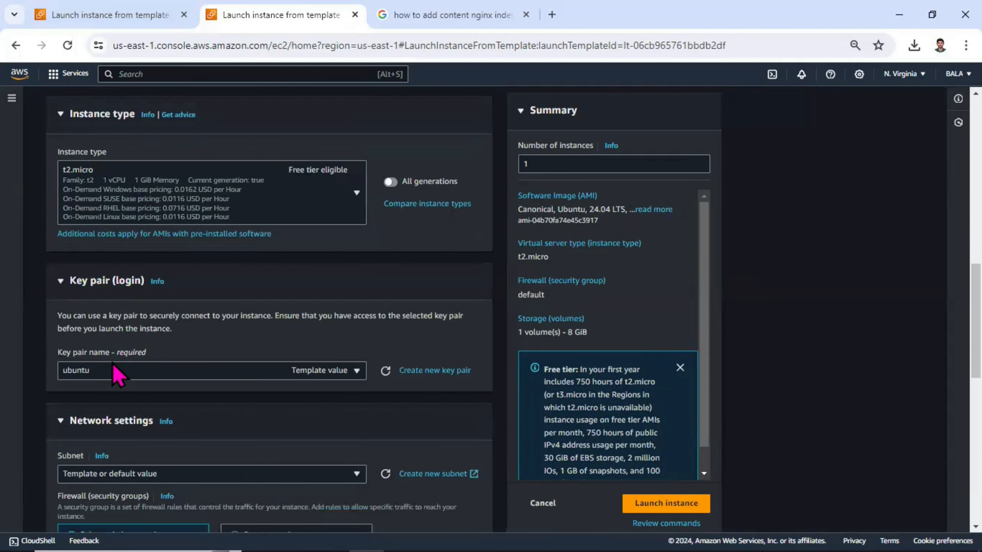
pyautogui.scroll(-2, 107, 378)
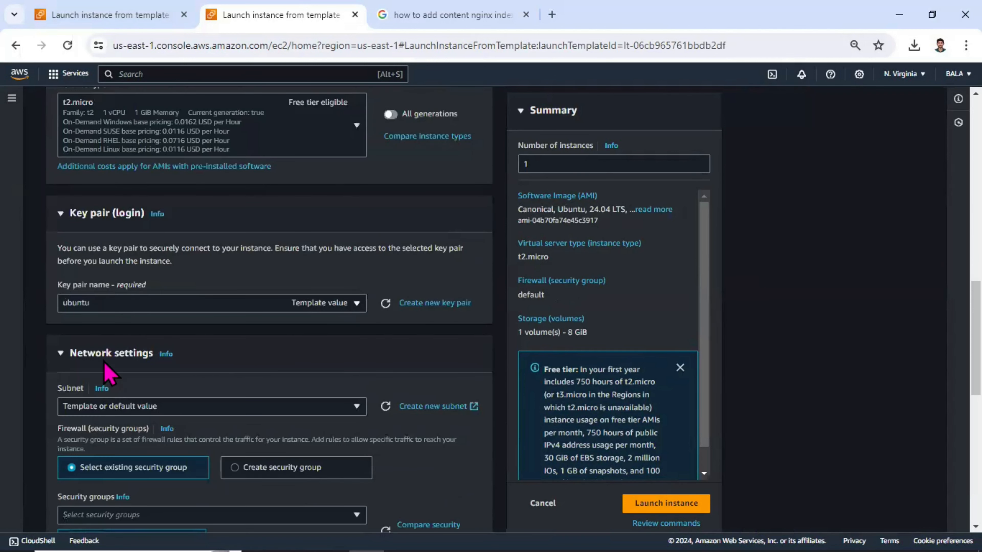
pyautogui.scroll(-4, 111, 373)
pyautogui.scroll(-1, 132, 325)
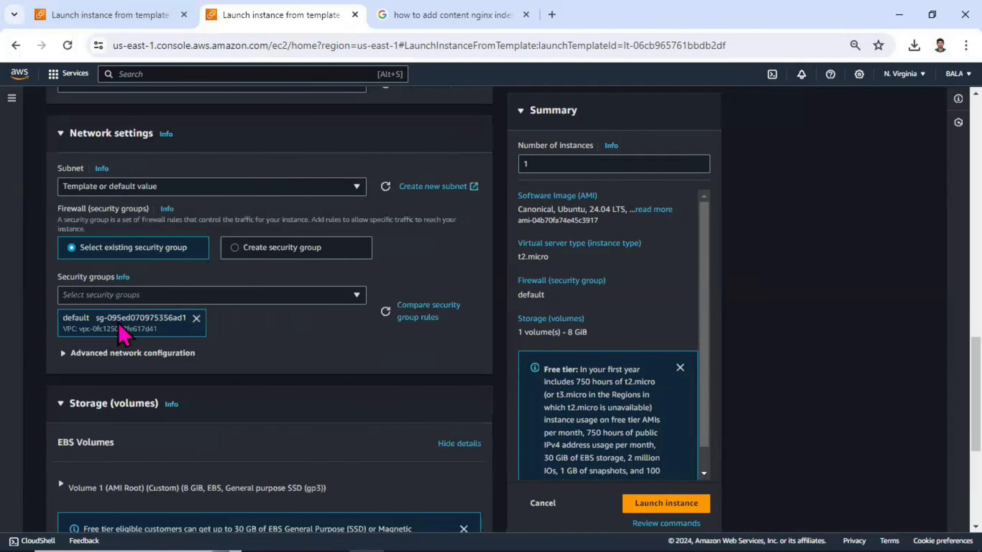
pyautogui.scroll(-3, 119, 325)
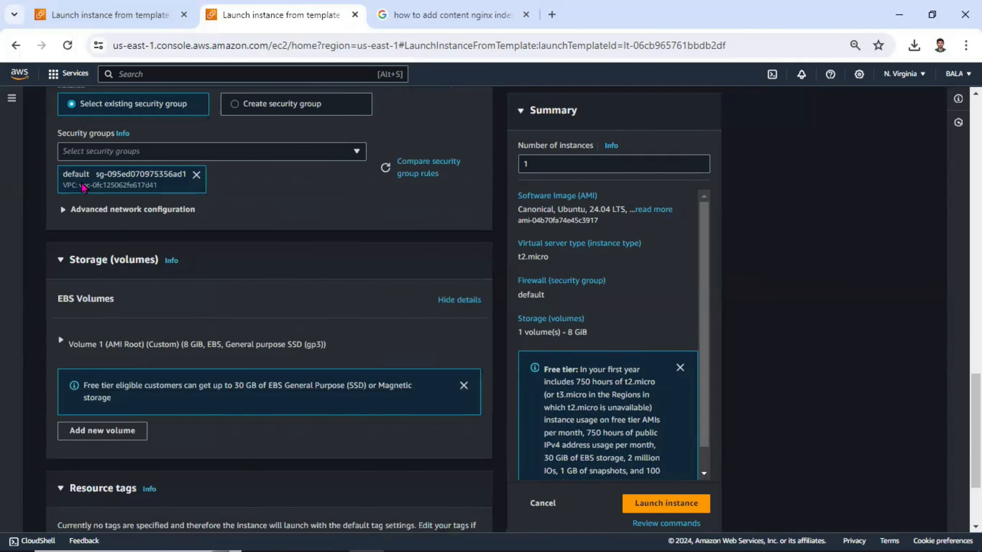
pyautogui.scroll(-3, 83, 188)
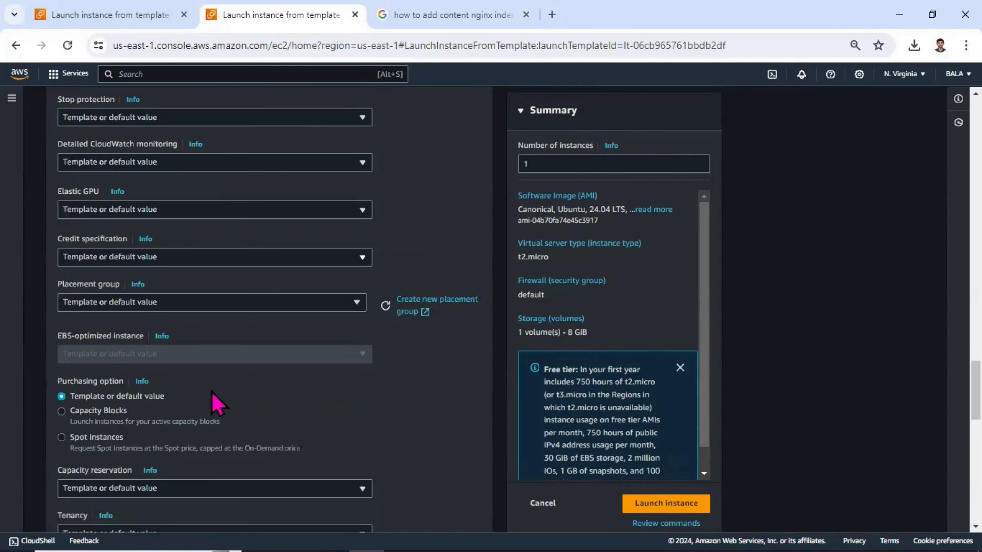
pyautogui.scroll(-15, 212, 392)
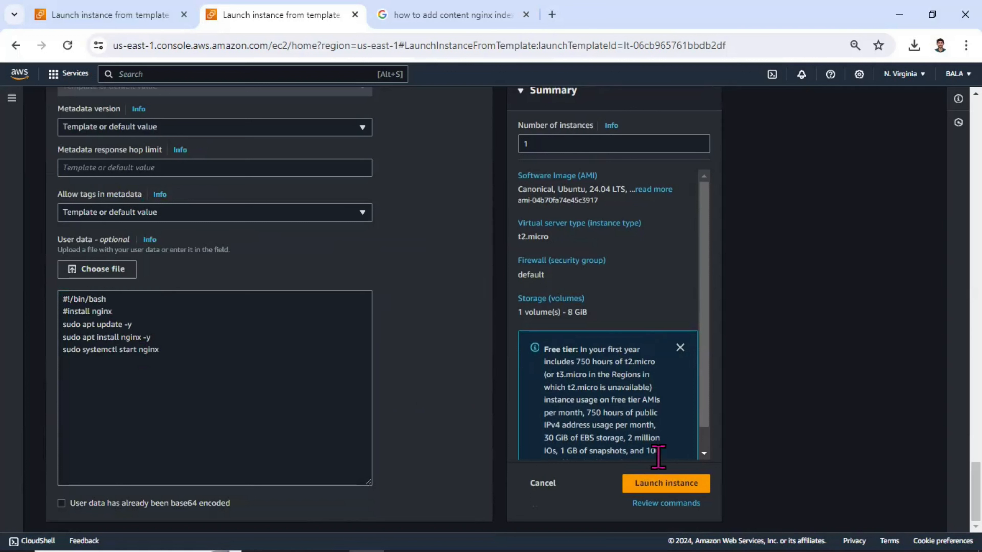
# Launch the Ubuntu instance and open the list of running EC2 instances.
pyautogui.click(663, 483)
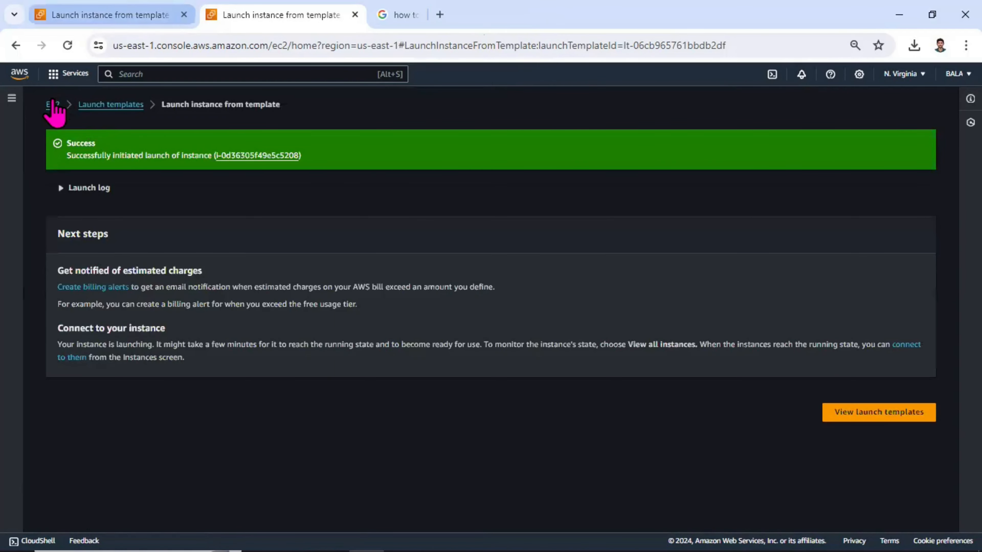
pyautogui.click(53, 104)
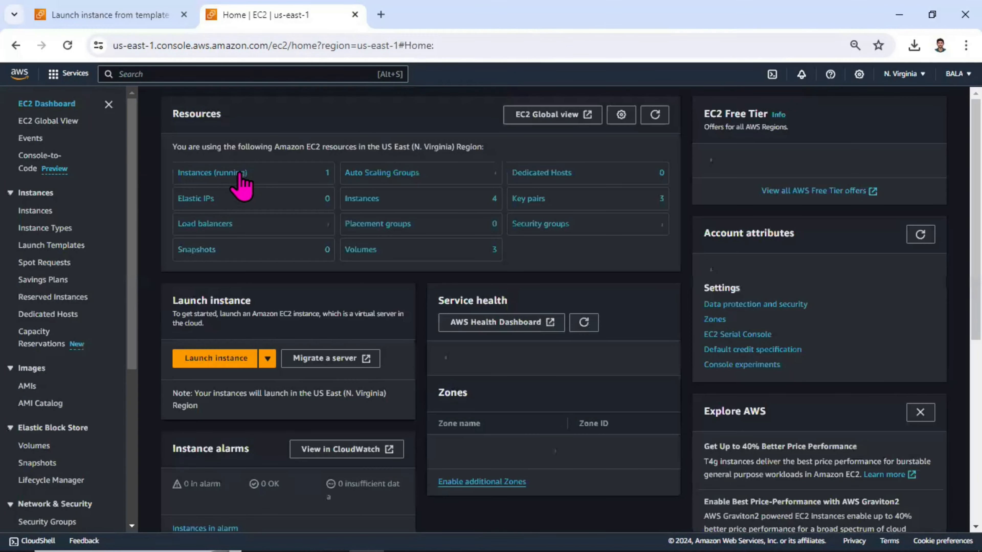
pyautogui.click(219, 173)
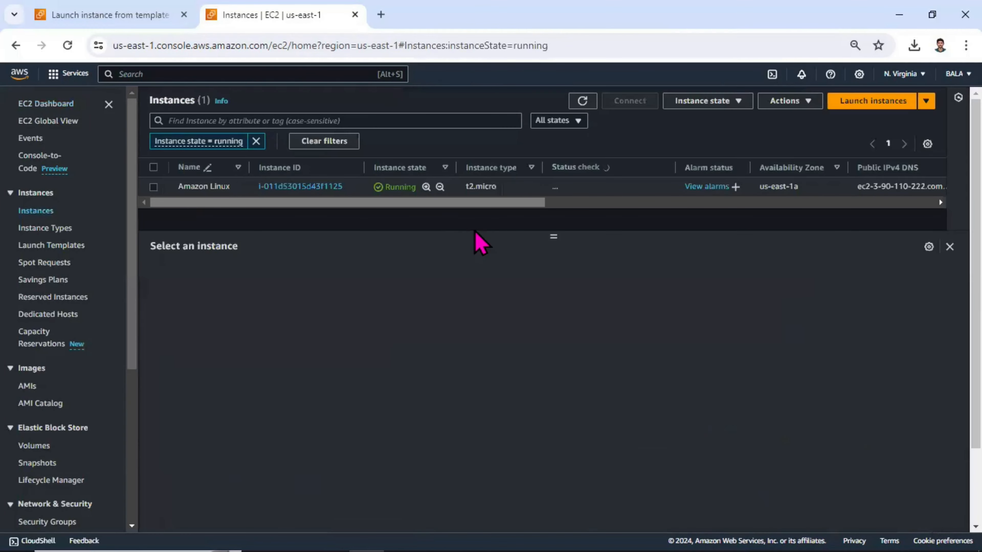
# Remove the running-state filter from the instances list, refresh it, and name the newly launched pending instance ubuntu.
pyautogui.moveTo(550, 233); pyautogui.dragTo(513, 307)
pyautogui.click(583, 101)
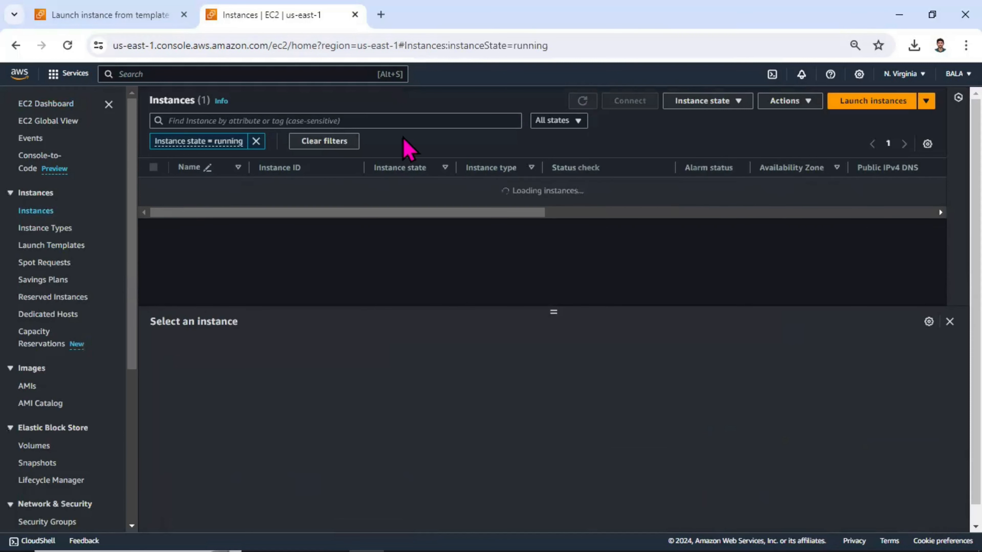
pyautogui.click(256, 141)
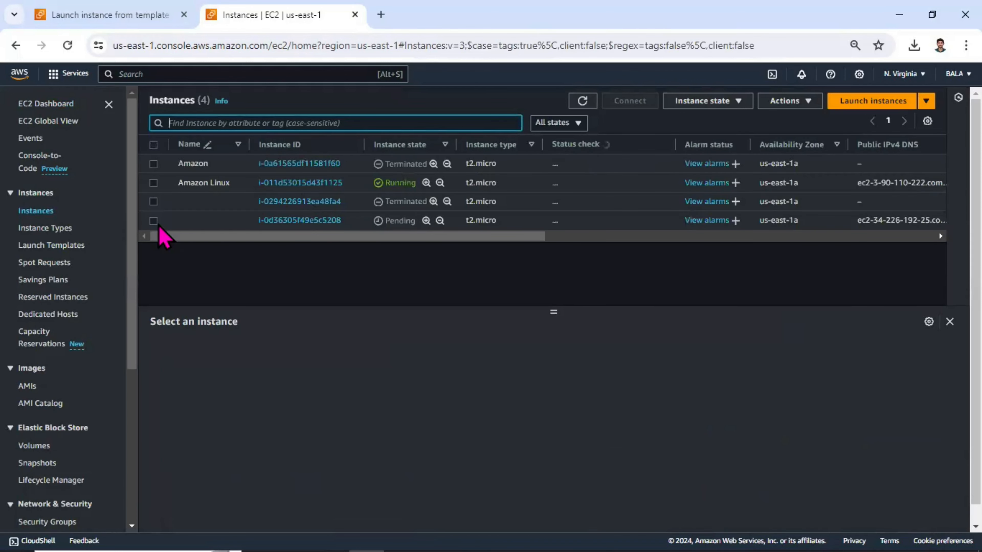
pyautogui.click(583, 102)
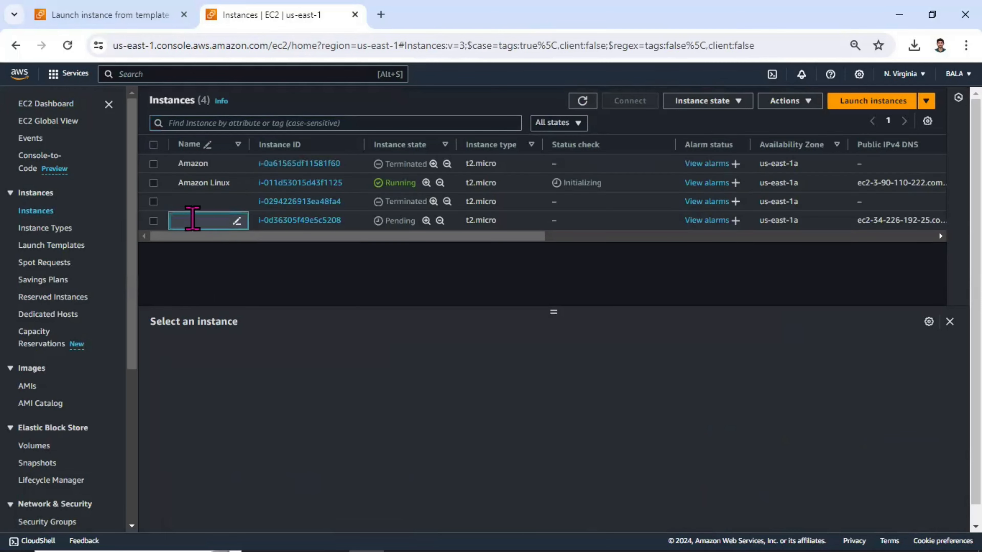
pyautogui.click(192, 221)
pyautogui.write('ubuntu')
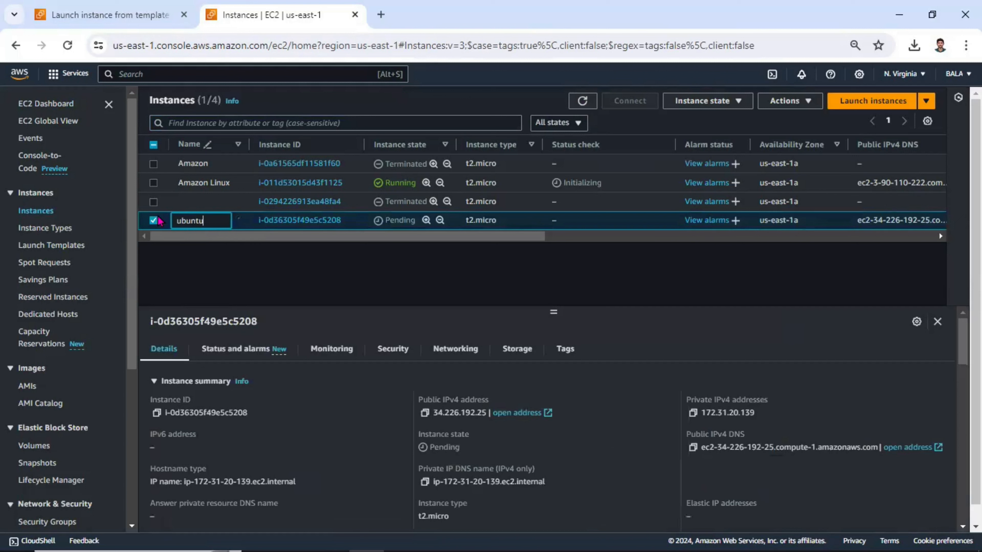
pyautogui.click(154, 185)
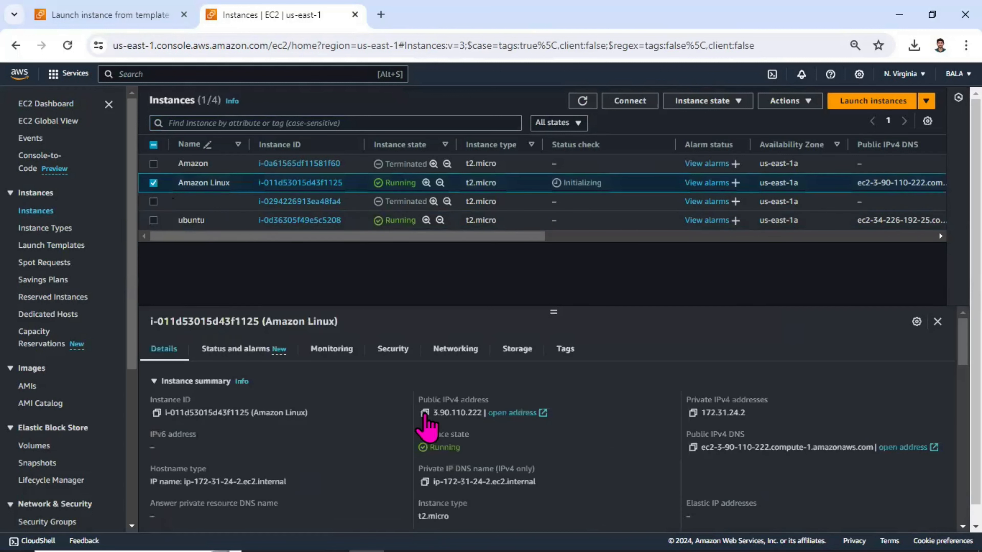
pyautogui.click(424, 413)
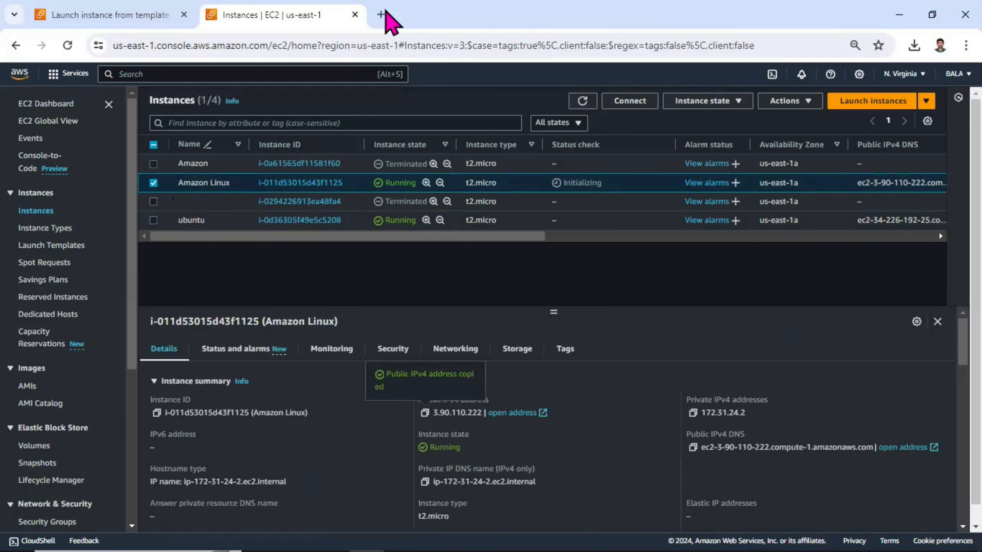
pyautogui.click(381, 14)
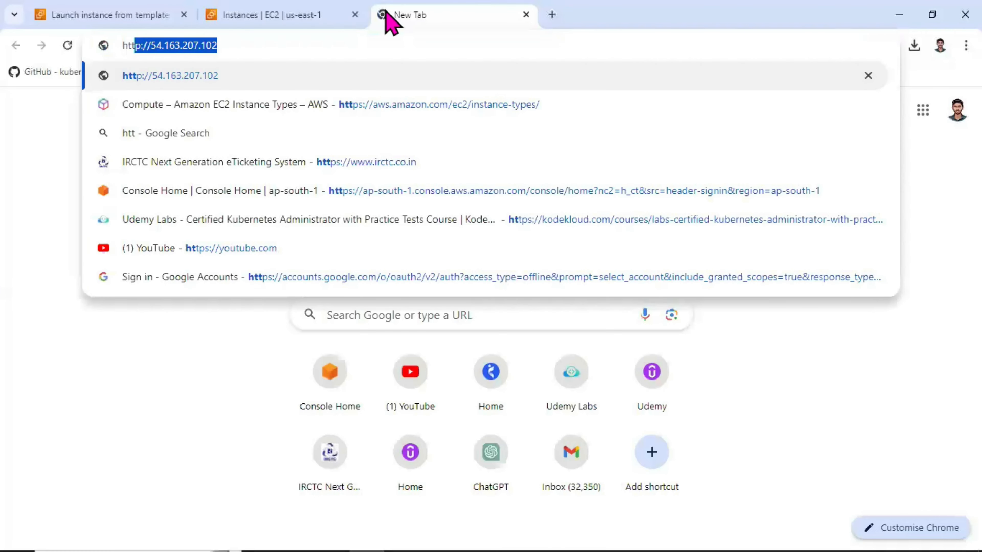
pyautogui.write('p://')
pyautogui.hotkey('ctrl', 'v')
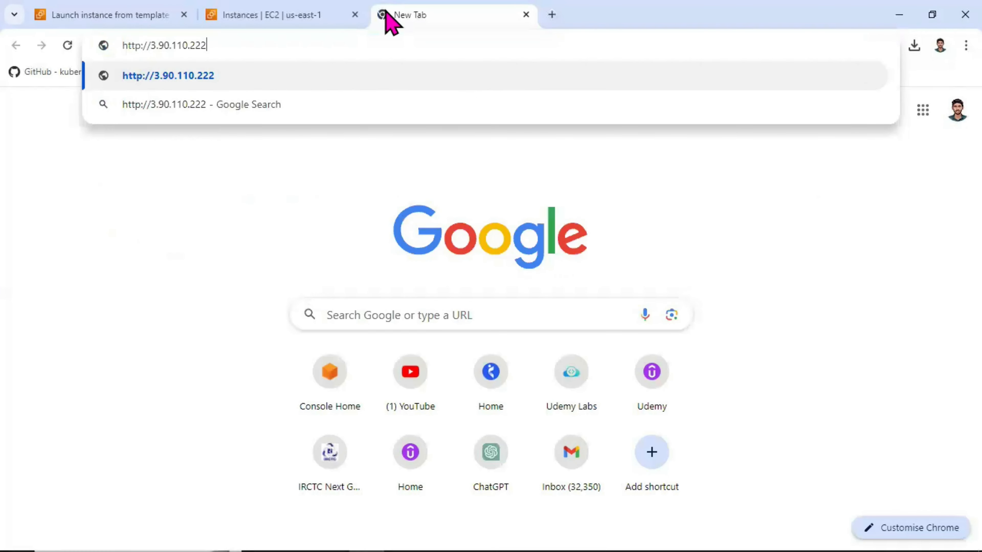
pyautogui.press('Return')
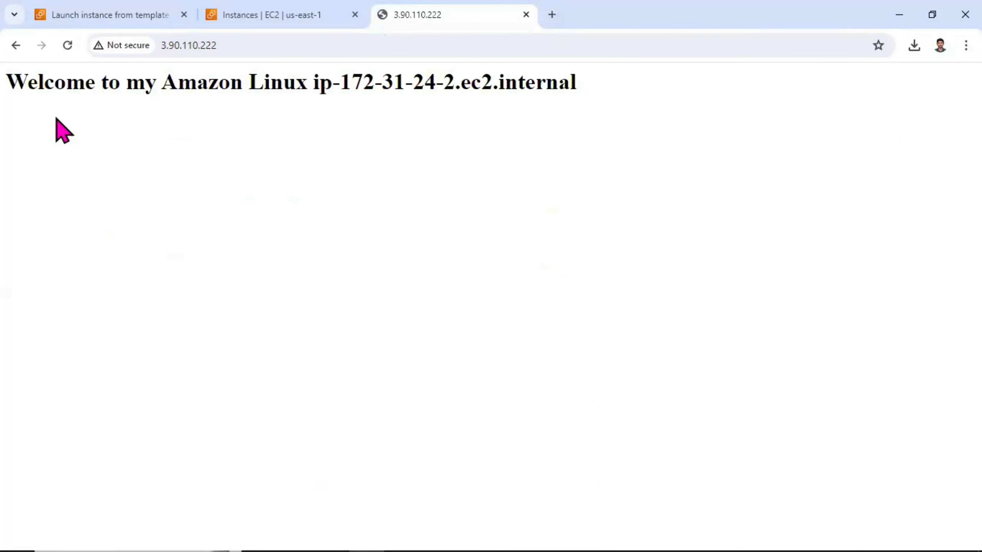
pyautogui.moveTo(23, 85); pyautogui.dragTo(344, 89)
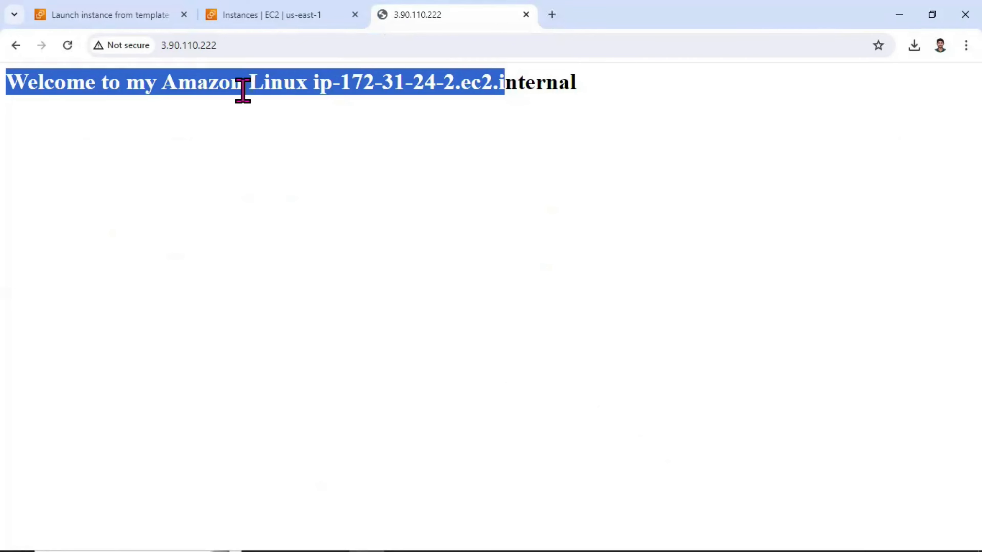
pyautogui.click(243, 91)
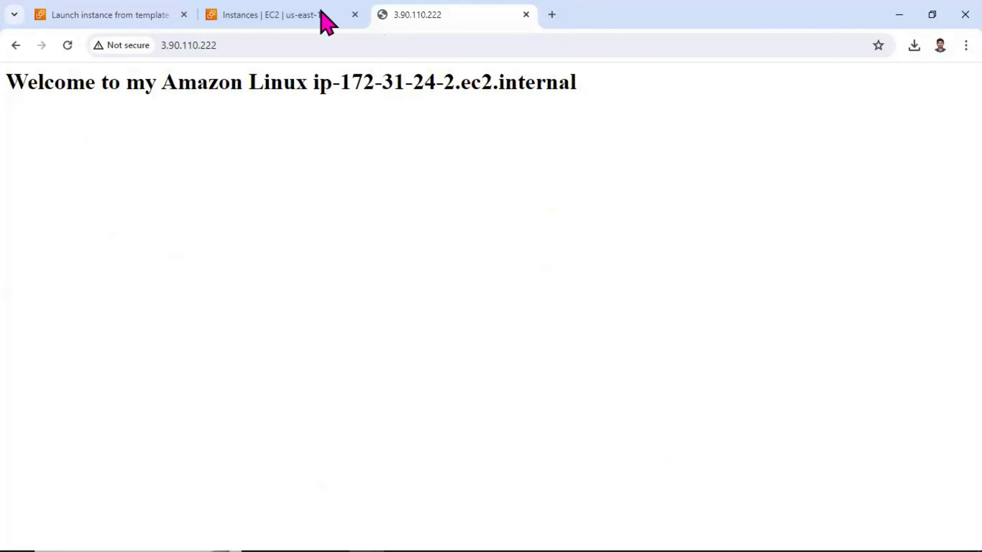
pyautogui.hotkey('ctrl', 'shift', 'Tab')
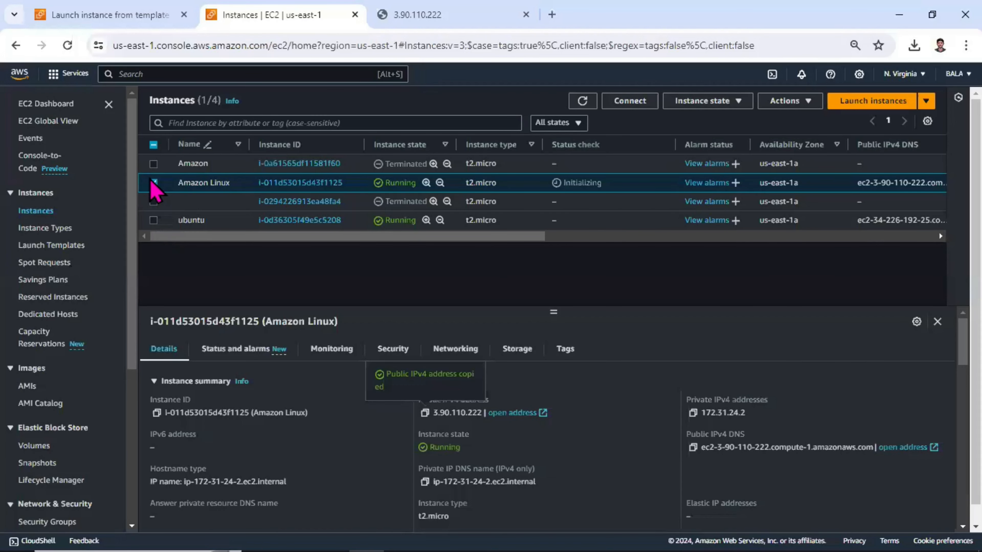
pyautogui.click(154, 183)
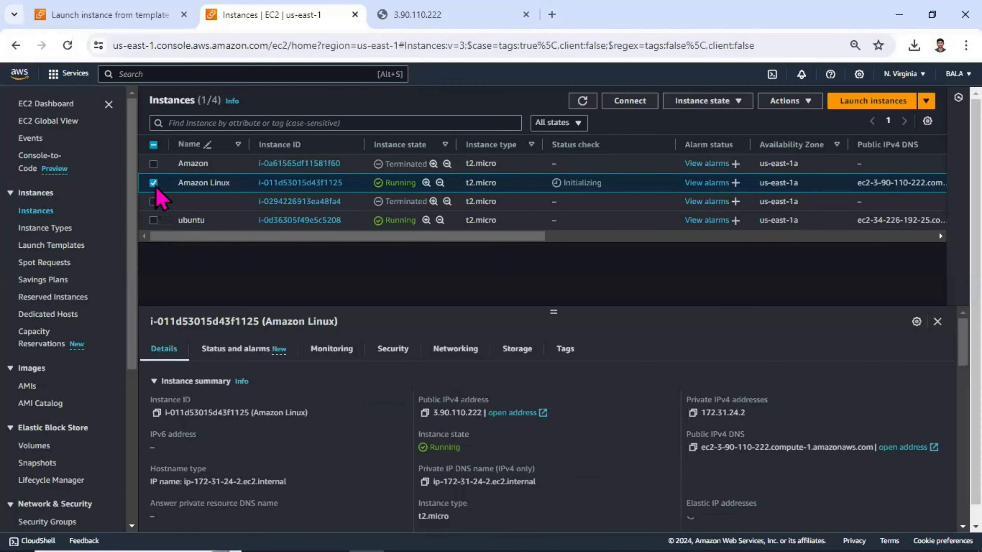
pyautogui.click(154, 220)
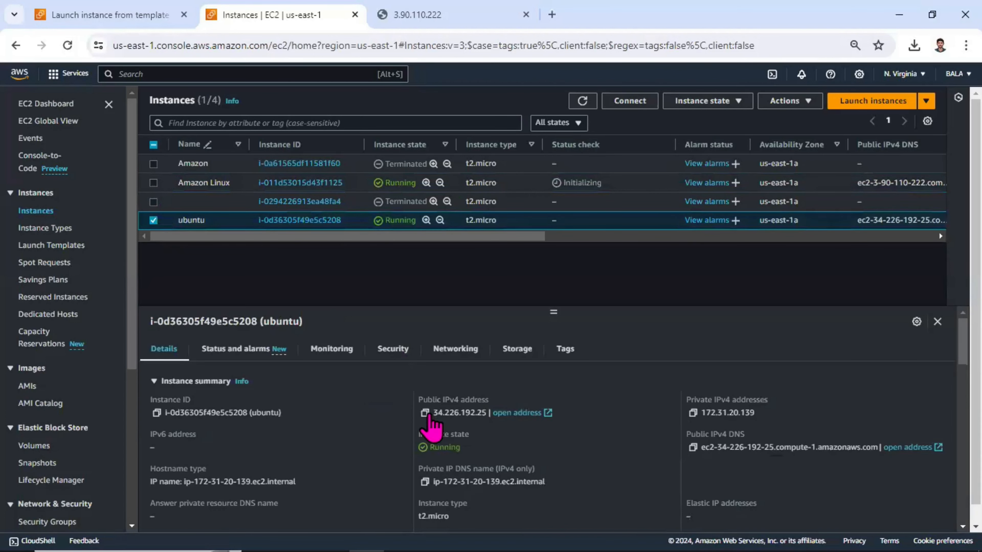
pyautogui.click(426, 413)
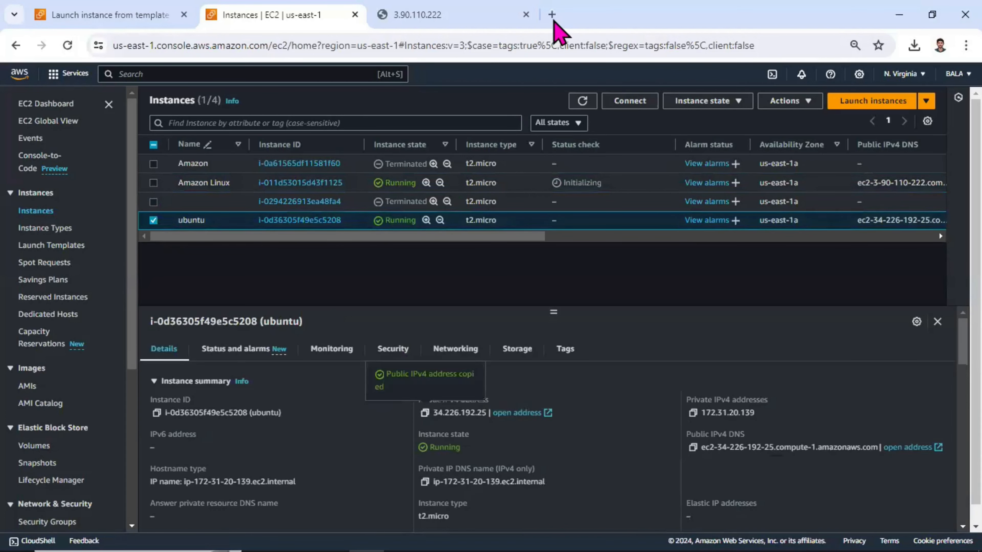
pyautogui.click(552, 14)
pyautogui.write('http')
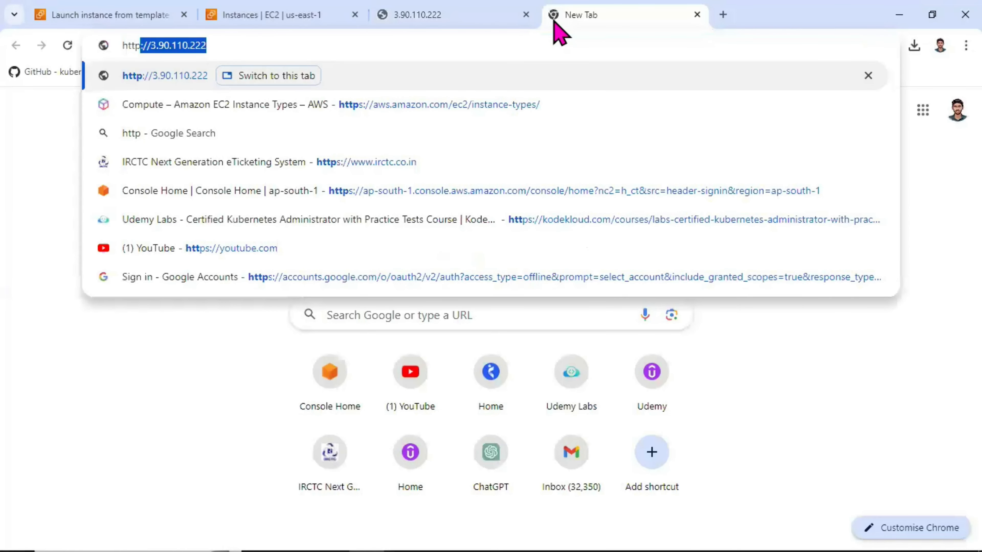
pyautogui.write('://')
pyautogui.hotkey('ctrl', 'v')
pyautogui.press('Return')
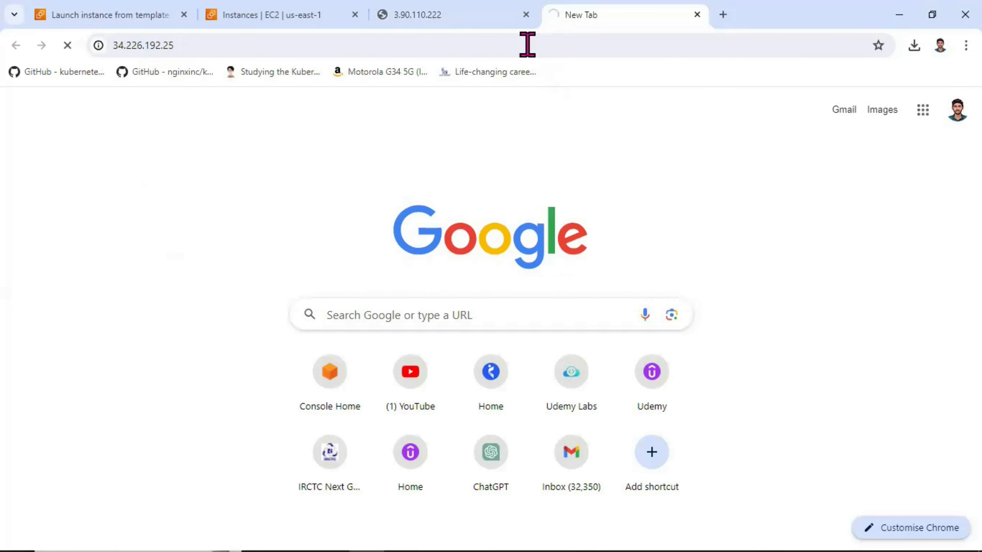
# Examine the ubuntu instance's inbound security group rules for port range, protocol and source while its web page loads.
pyautogui.click(266, 16)
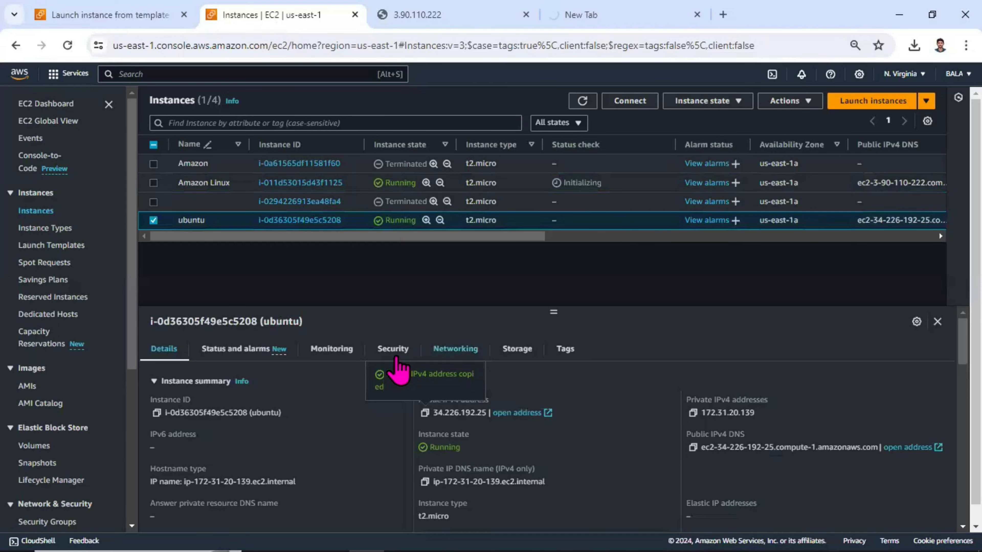
pyautogui.click(393, 349)
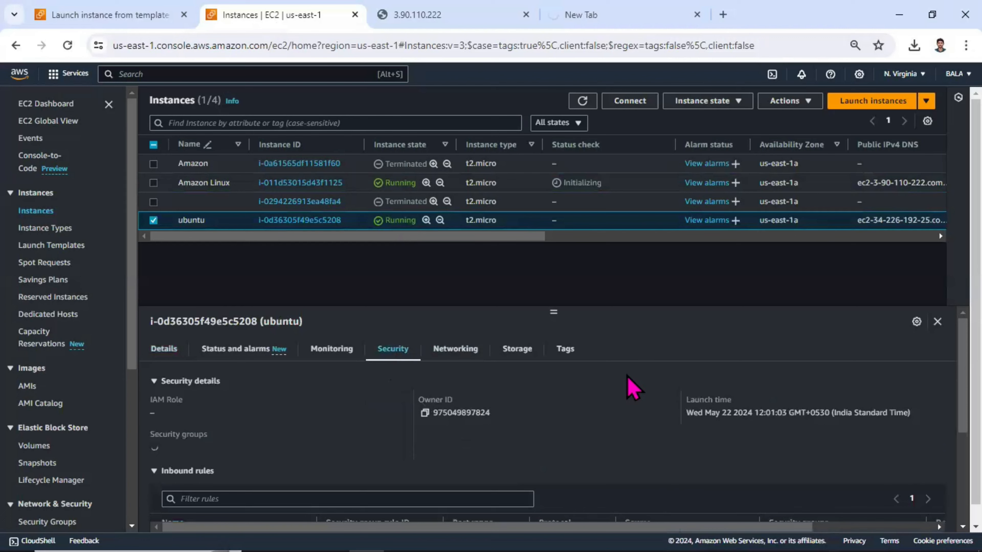
pyautogui.scroll(-4, 627, 387)
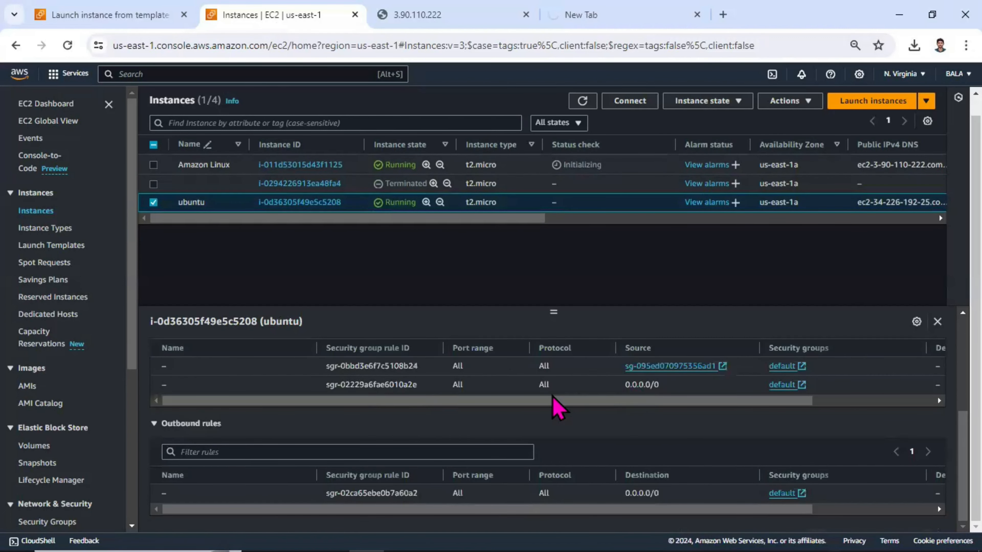
pyautogui.moveTo(564, 387); pyautogui.dragTo(407, 385)
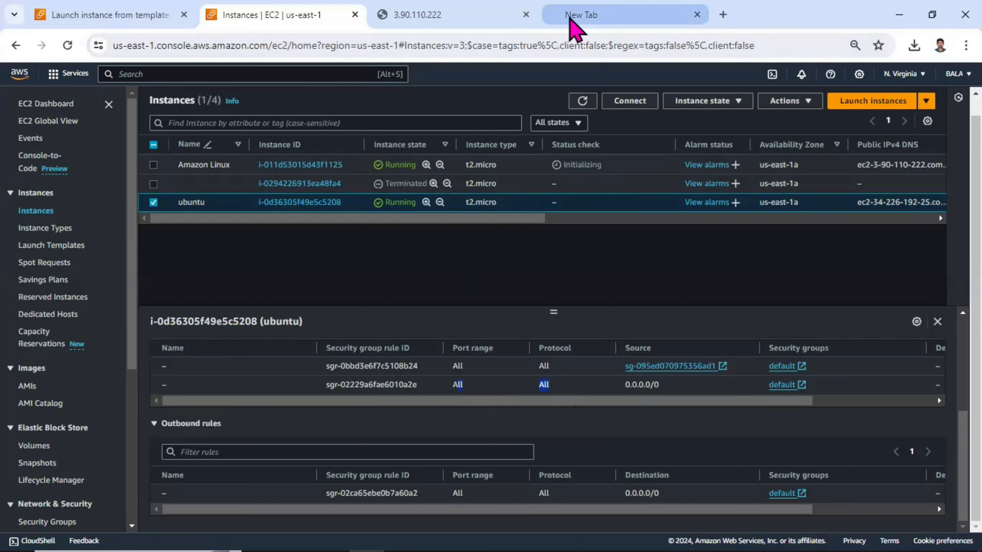
pyautogui.click(575, 16)
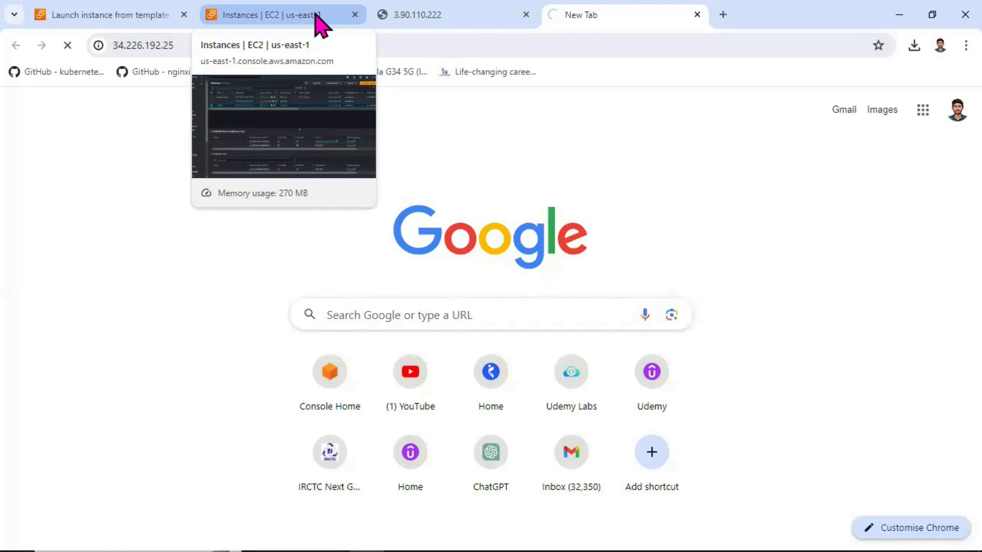
pyautogui.hotkey('ctrl', '2')
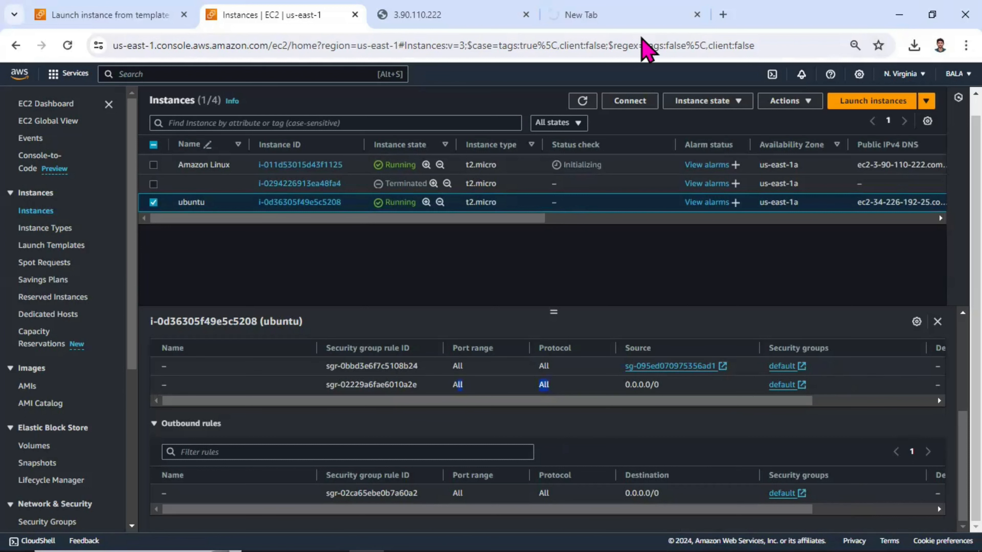
pyautogui.scroll(2, 549, 426)
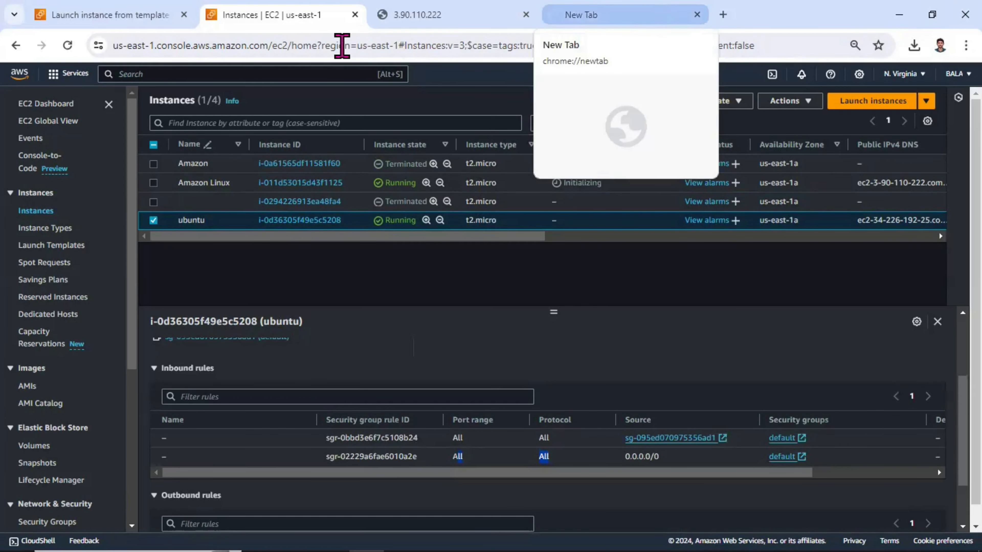
# Check the ubuntu instance's web page at 34.226.192.25 and highlight its heading.
pyautogui.hotkey('ctrl', '4')
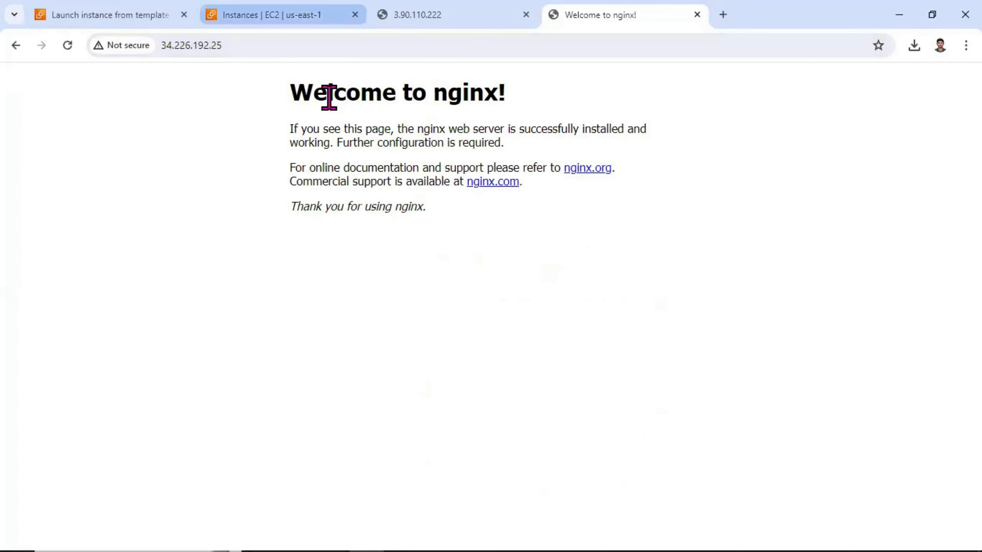
pyautogui.moveTo(506, 93); pyautogui.dragTo(470, 93)
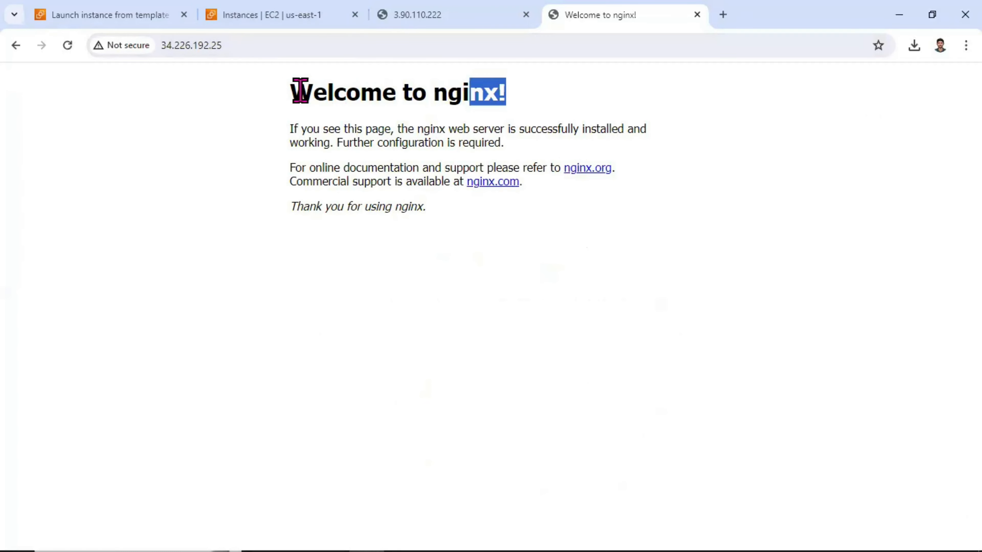
pyautogui.moveTo(300, 90); pyautogui.dragTo(410, 77)
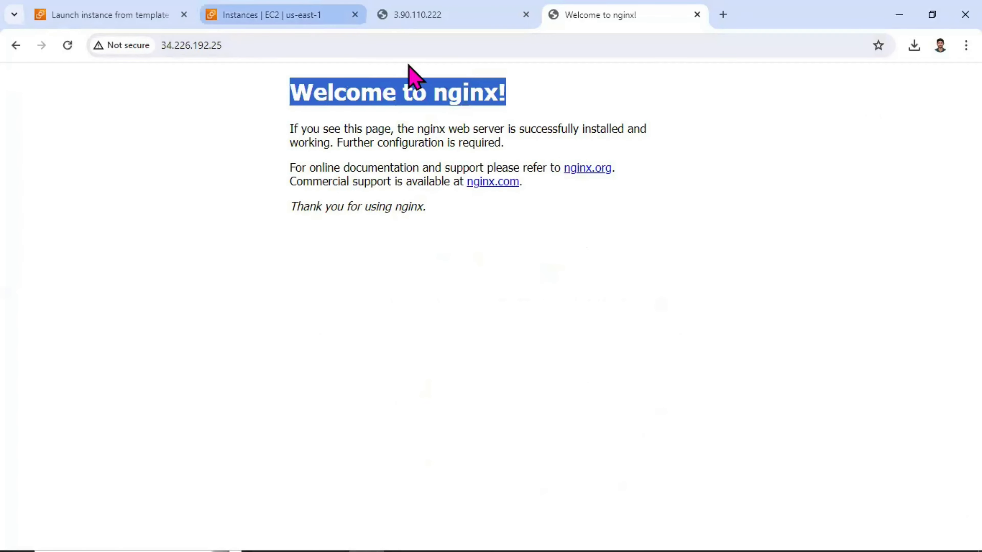
pyautogui.doubleClick(520, 107)
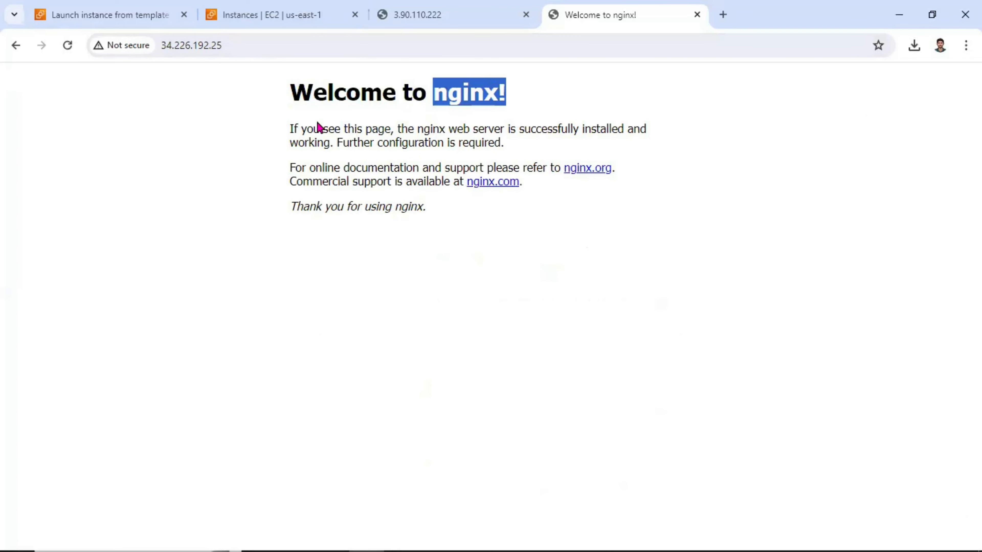
pyautogui.click(292, 118)
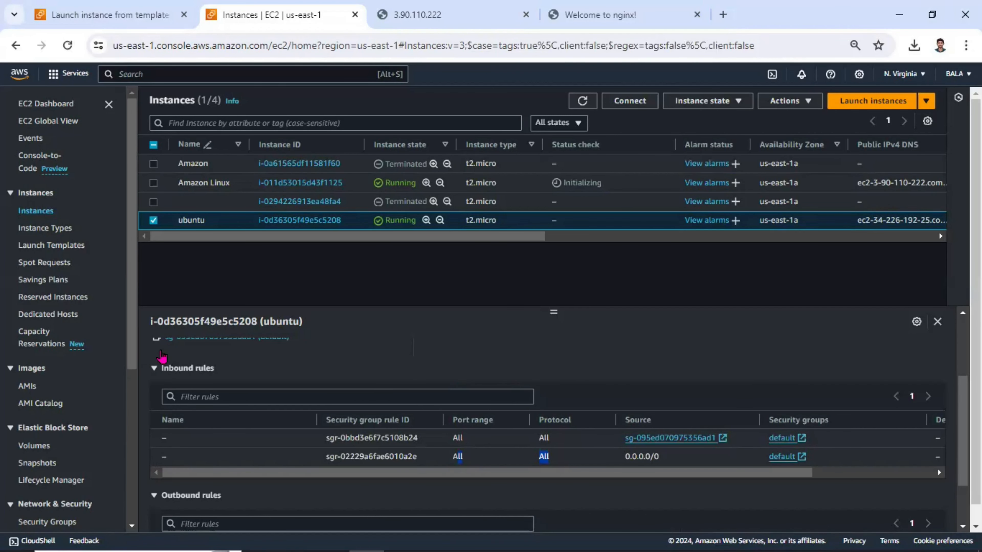
# View the Web_Server template in the launch templates list and return to the EC2 instances list.
pyautogui.scroll(3, 158, 368)
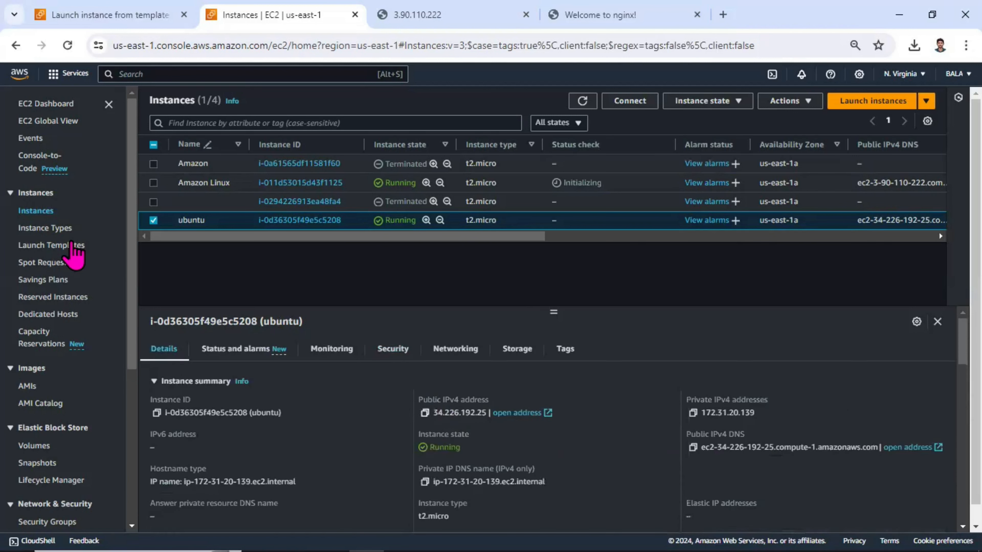
pyautogui.click(67, 244)
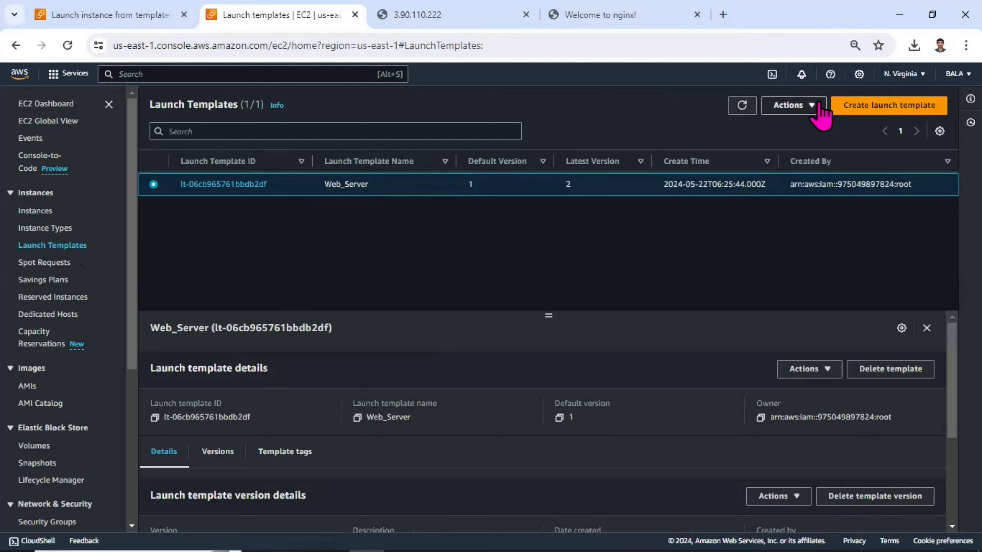
pyautogui.click(26, 215)
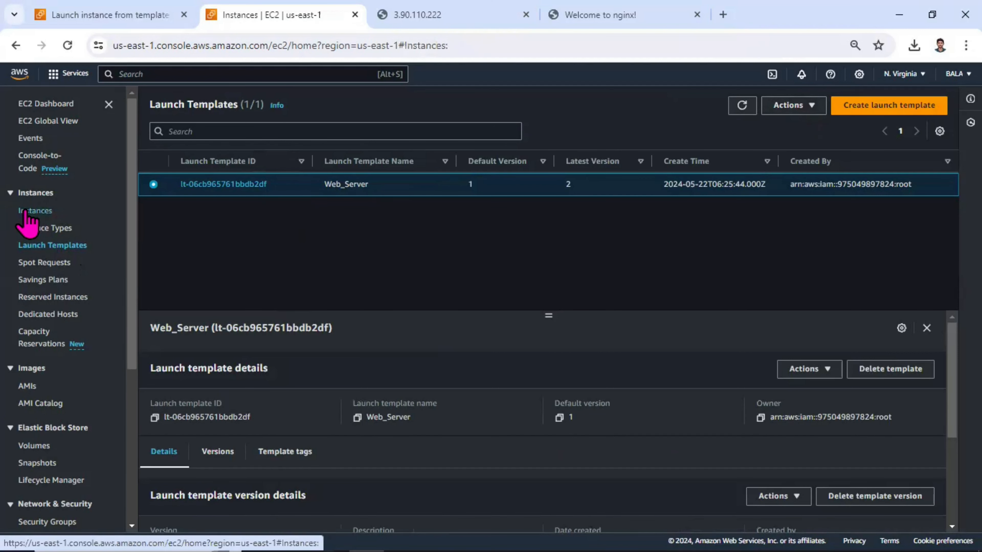